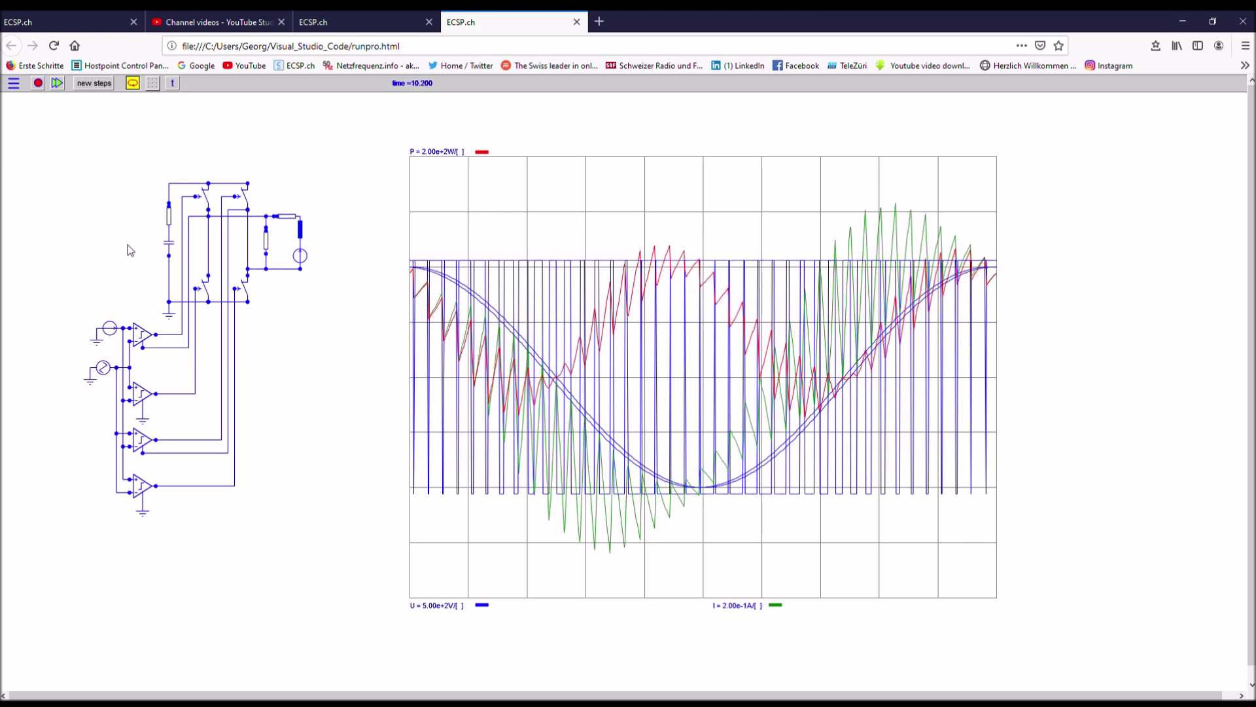
Step: Examine the waveforms of the DC capacitor, the AC source and the sine reference source feeding the comparators
{"action": "left_click", "coordinate": [169, 243]}
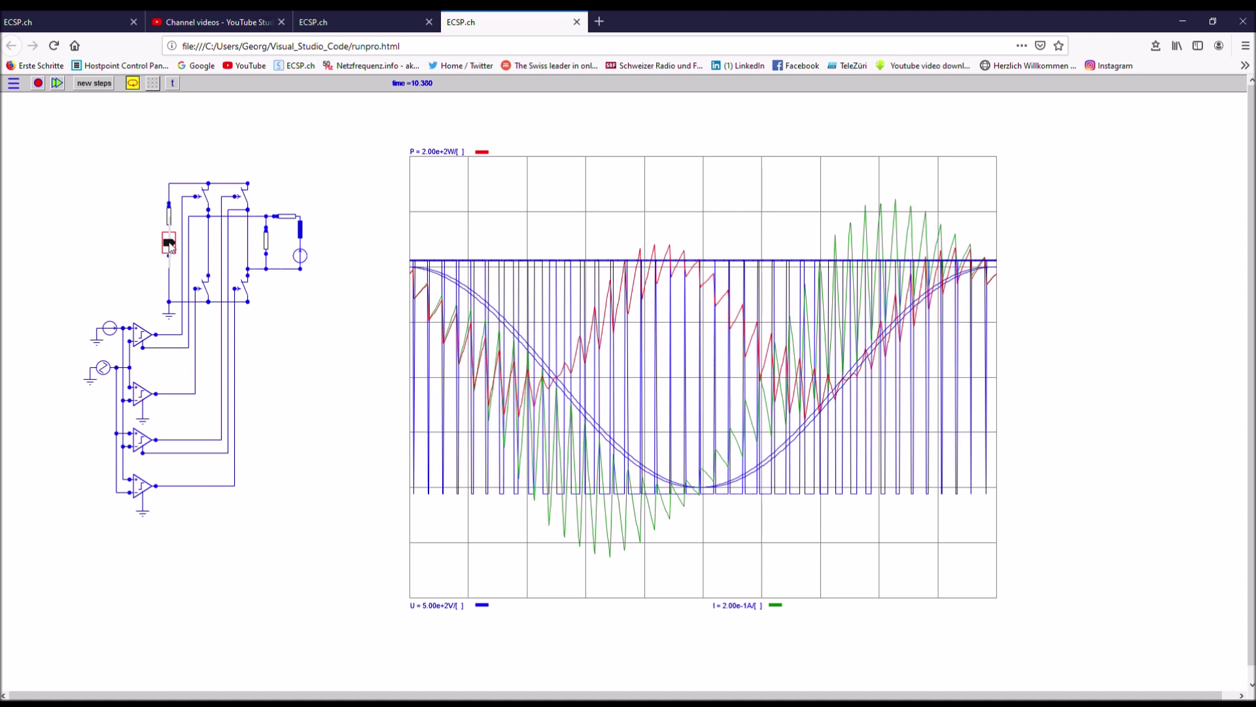
{"action": "left_click", "coordinate": [323, 300]}
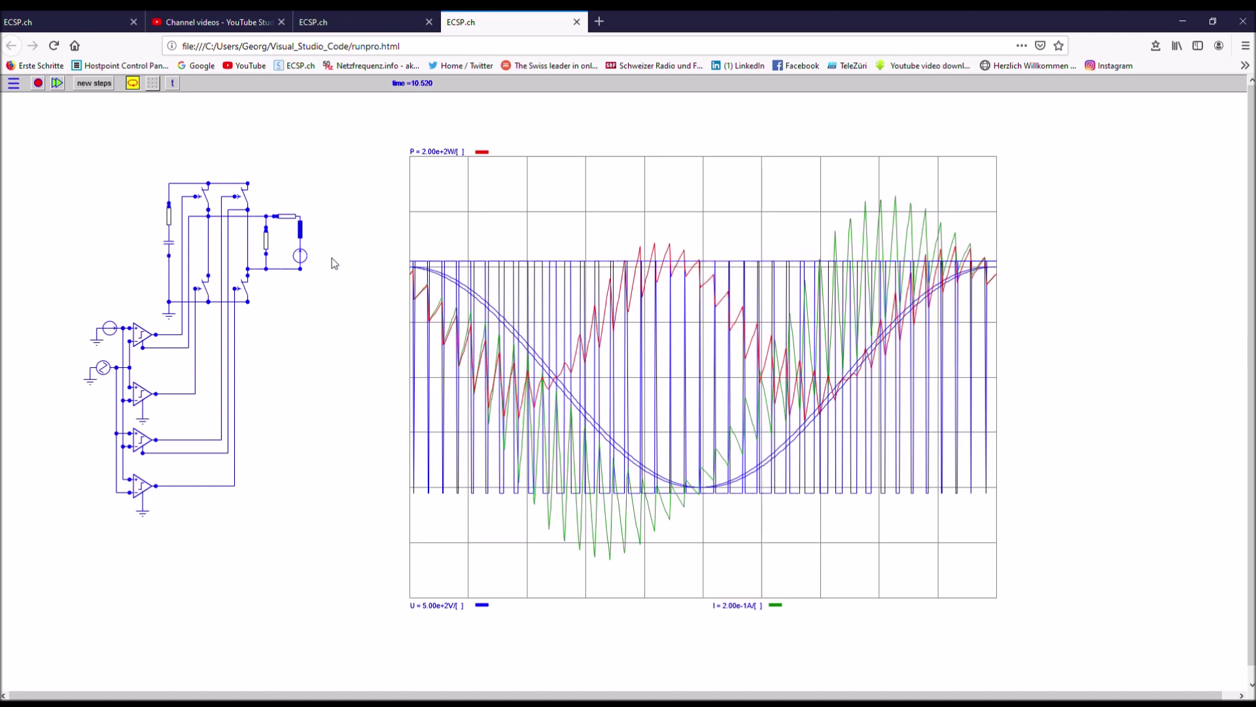
{"action": "left_click", "coordinate": [300, 257]}
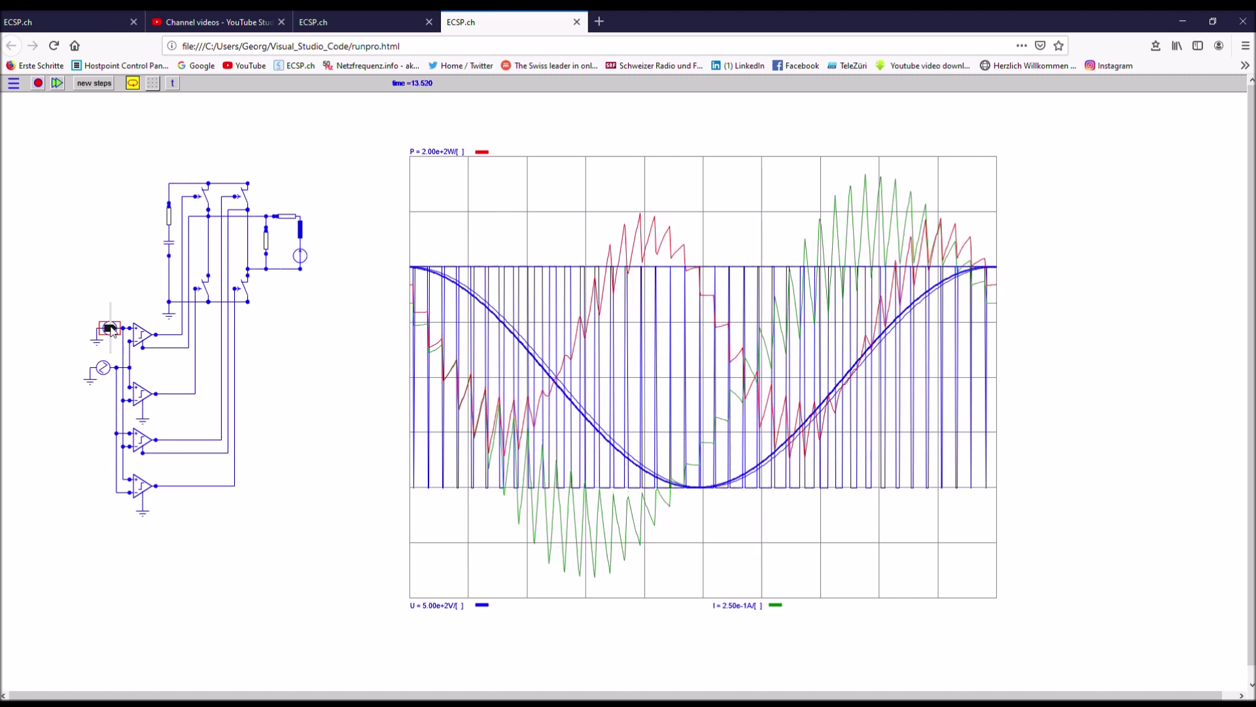
{"action": "left_click", "coordinate": [112, 329]}
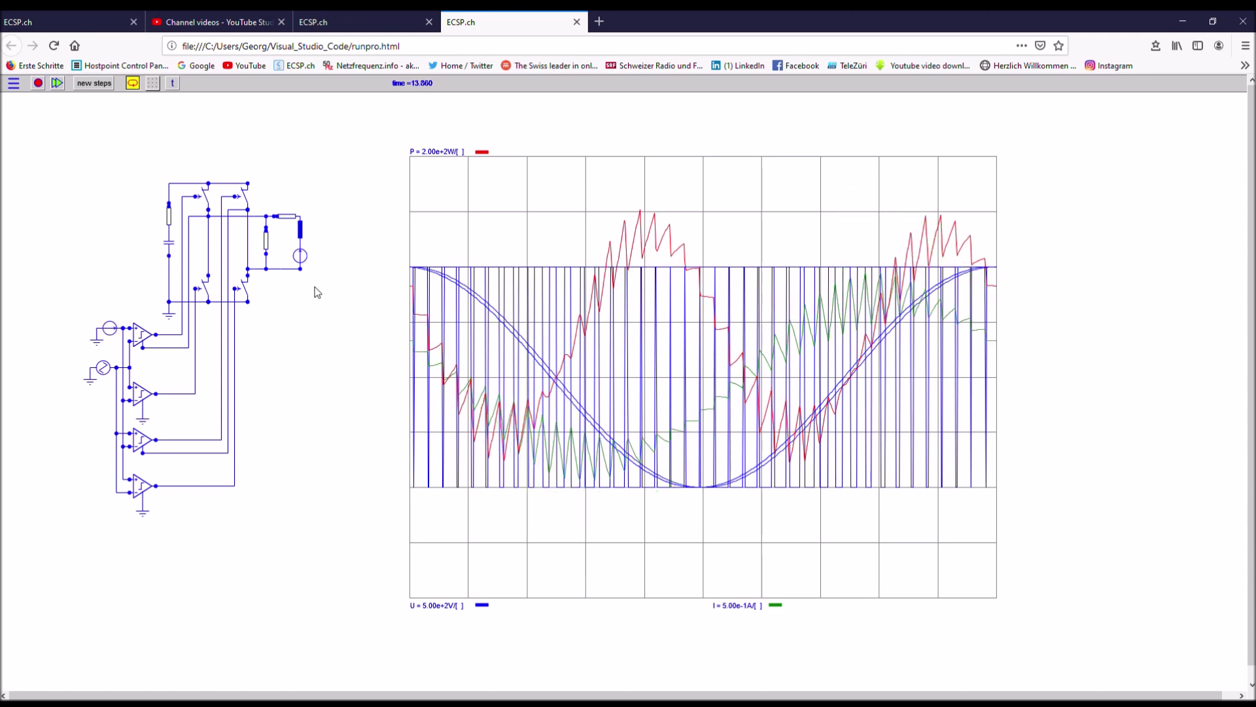
{"action": "left_click", "coordinate": [301, 257]}
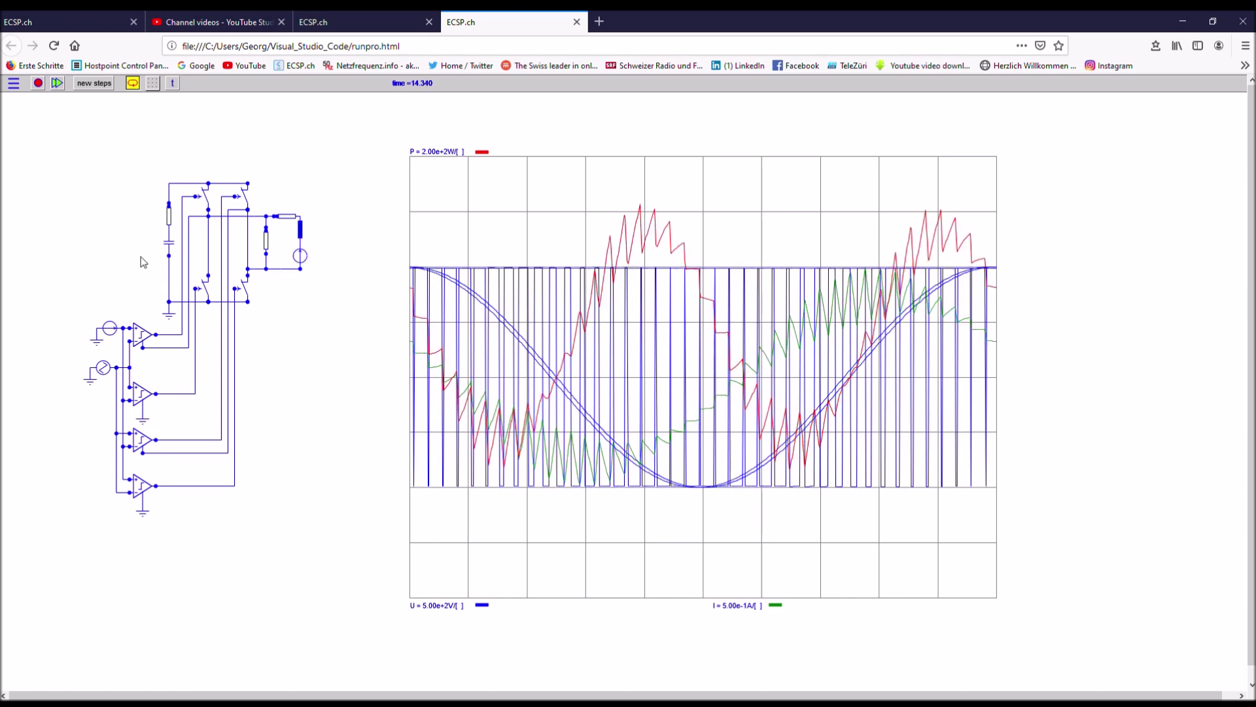
{"action": "left_click", "coordinate": [170, 244]}
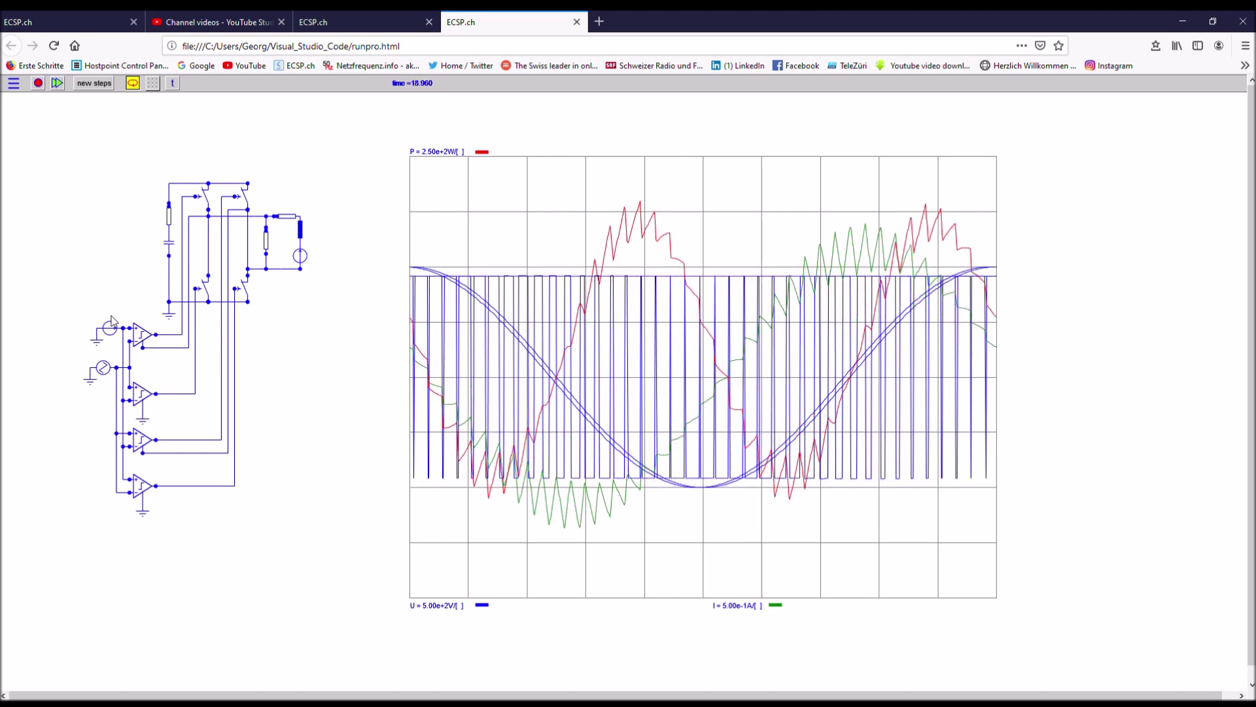
{"action": "left_click", "coordinate": [110, 331]}
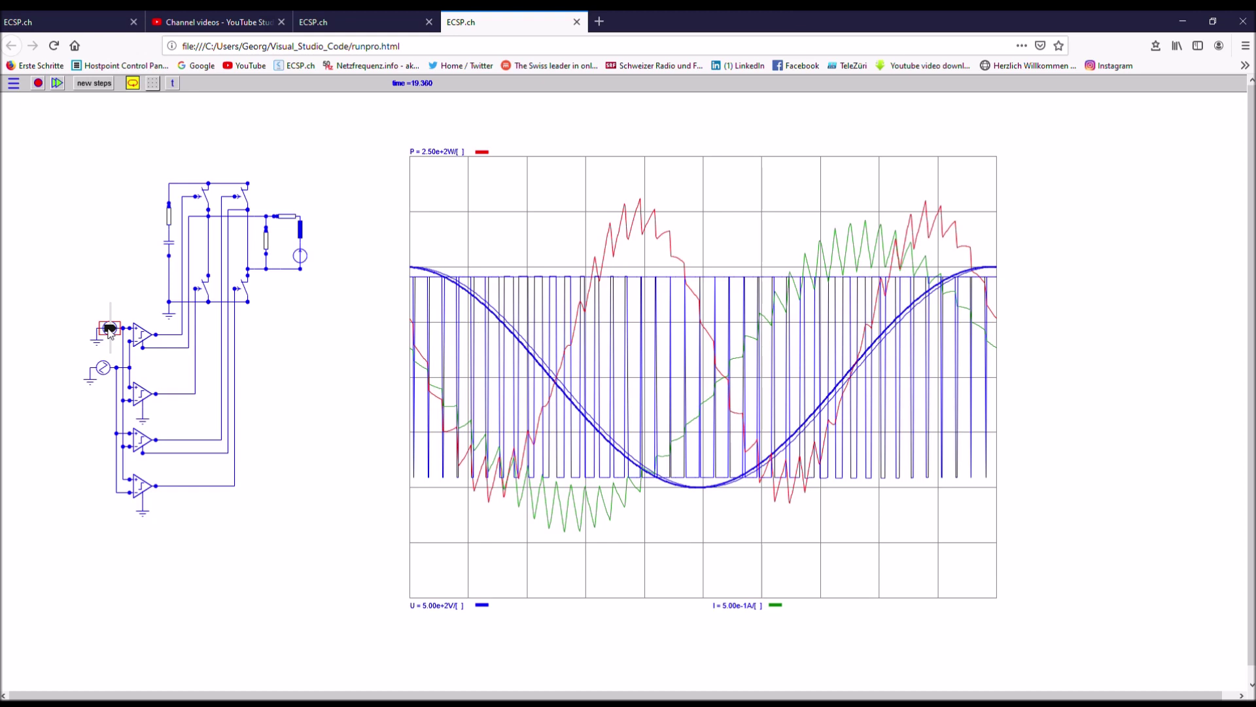
{"action": "left_click", "coordinate": [265, 272]}
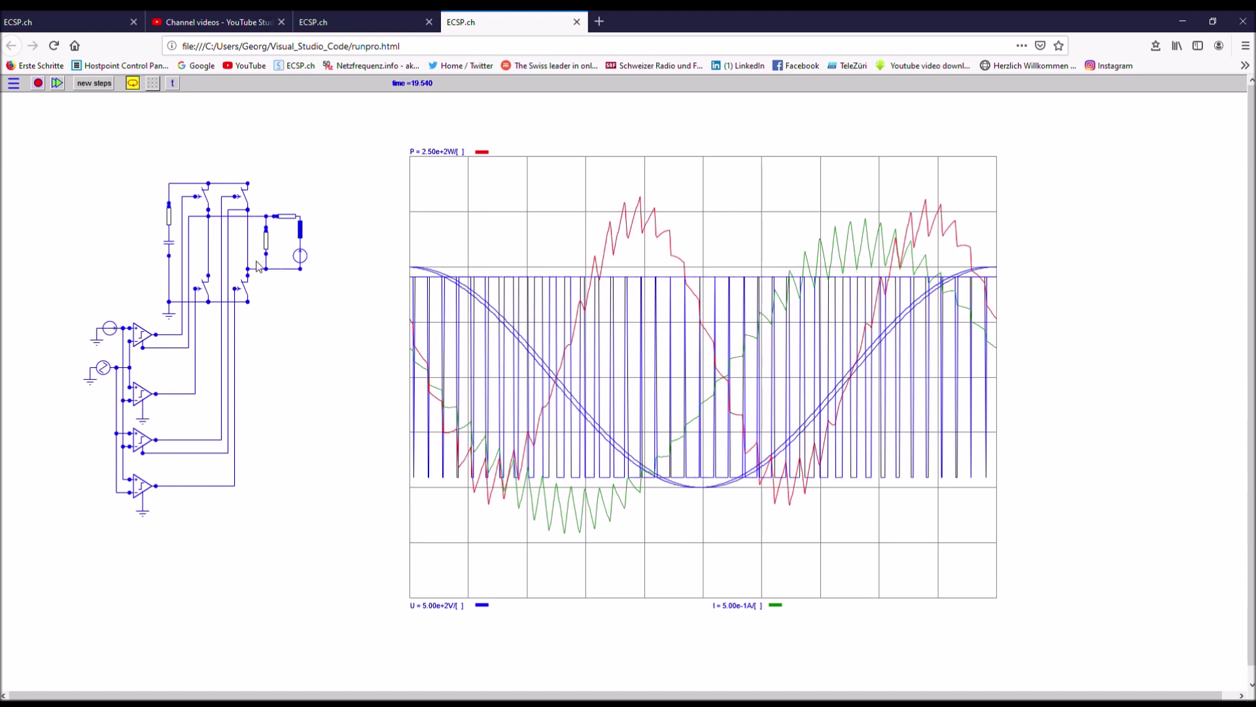
{"action": "left_click", "coordinate": [302, 251]}
{"action": "left_click", "coordinate": [288, 274]}
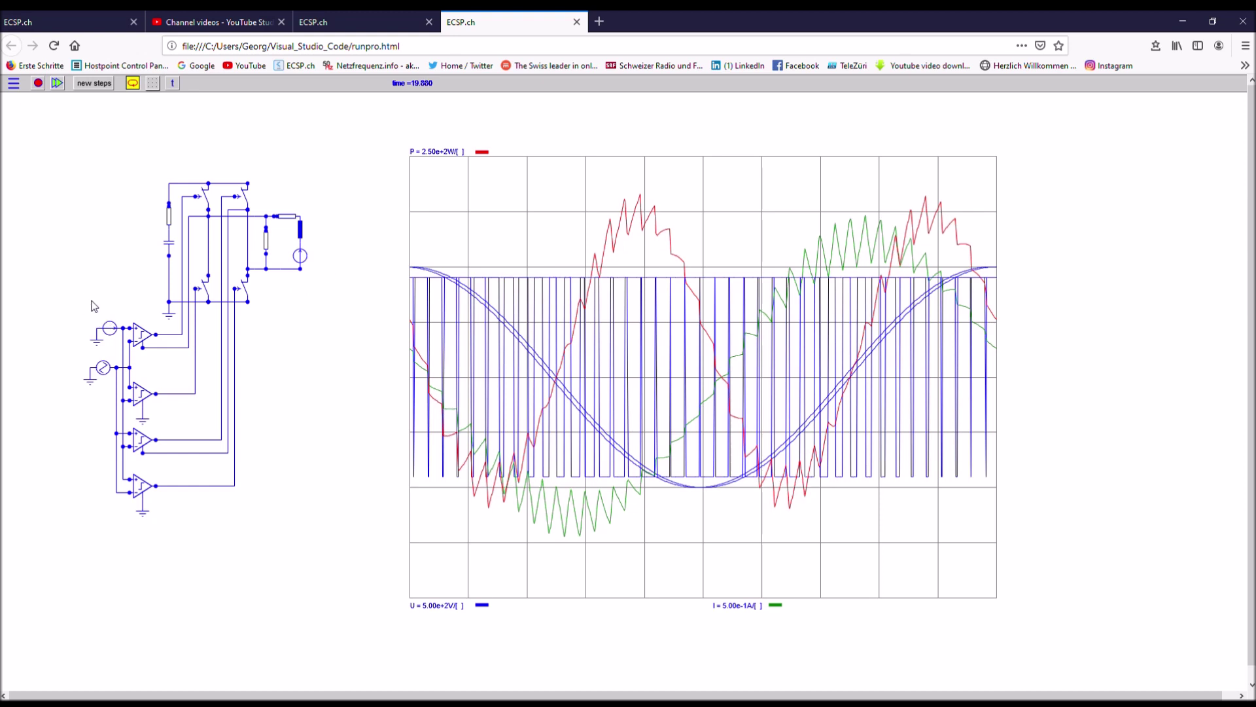
Step: Shift the sine reference source's phase further ahead of the AC source and check the DC capacitor and its series resistor
{"action": "left_click", "coordinate": [105, 331]}
{"action": "scroll", "coordinate": [108, 332], "scroll_direction": "up", "scroll_amount": 6}
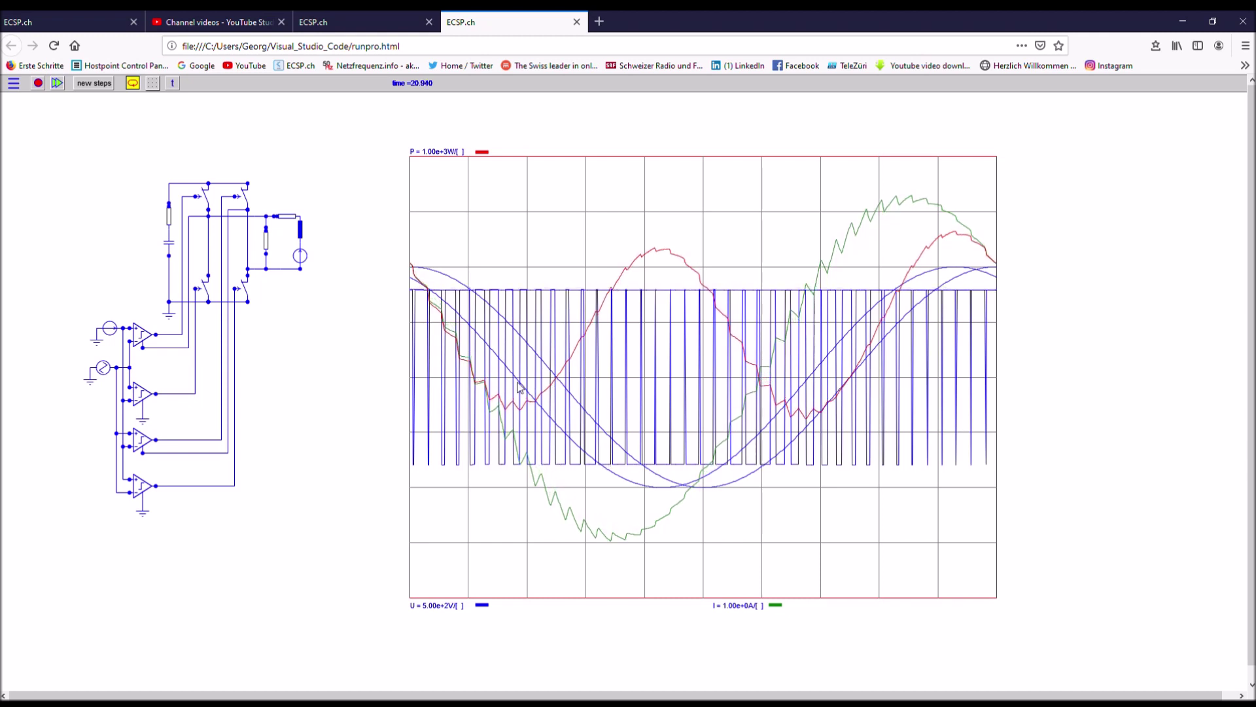
{"action": "left_click", "coordinate": [111, 327]}
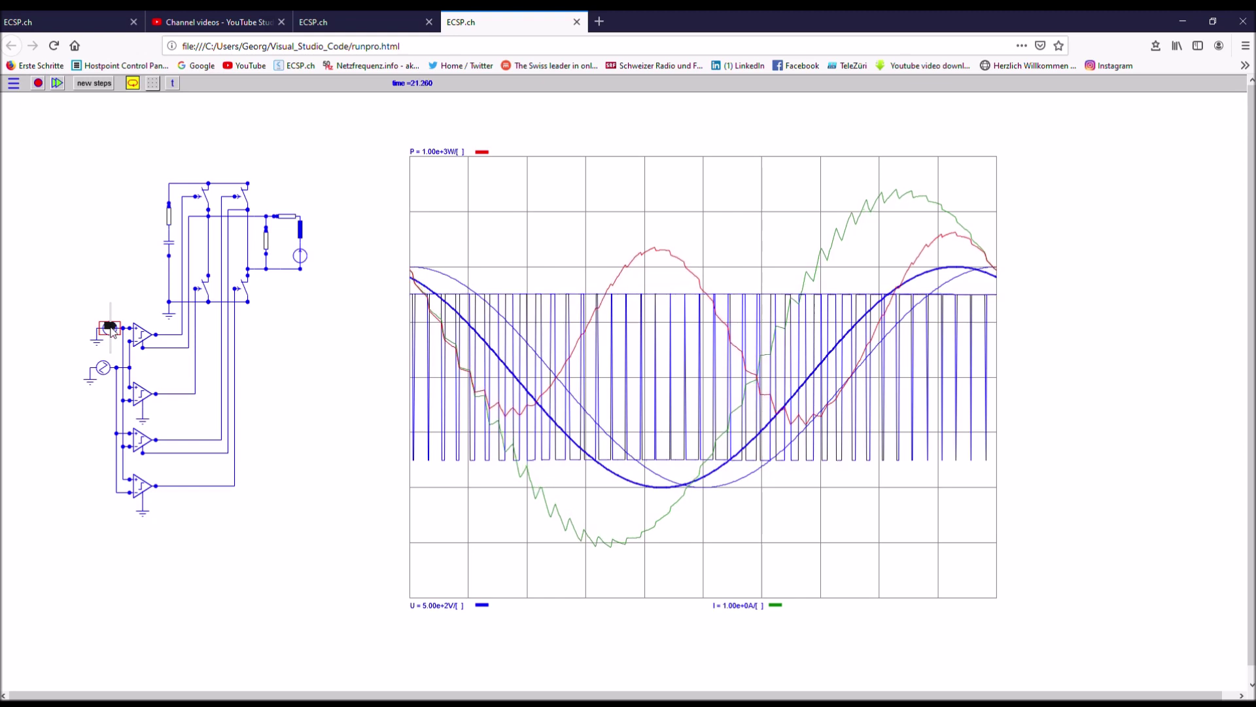
{"action": "left_click", "coordinate": [169, 244]}
{"action": "left_click", "coordinate": [162, 253]}
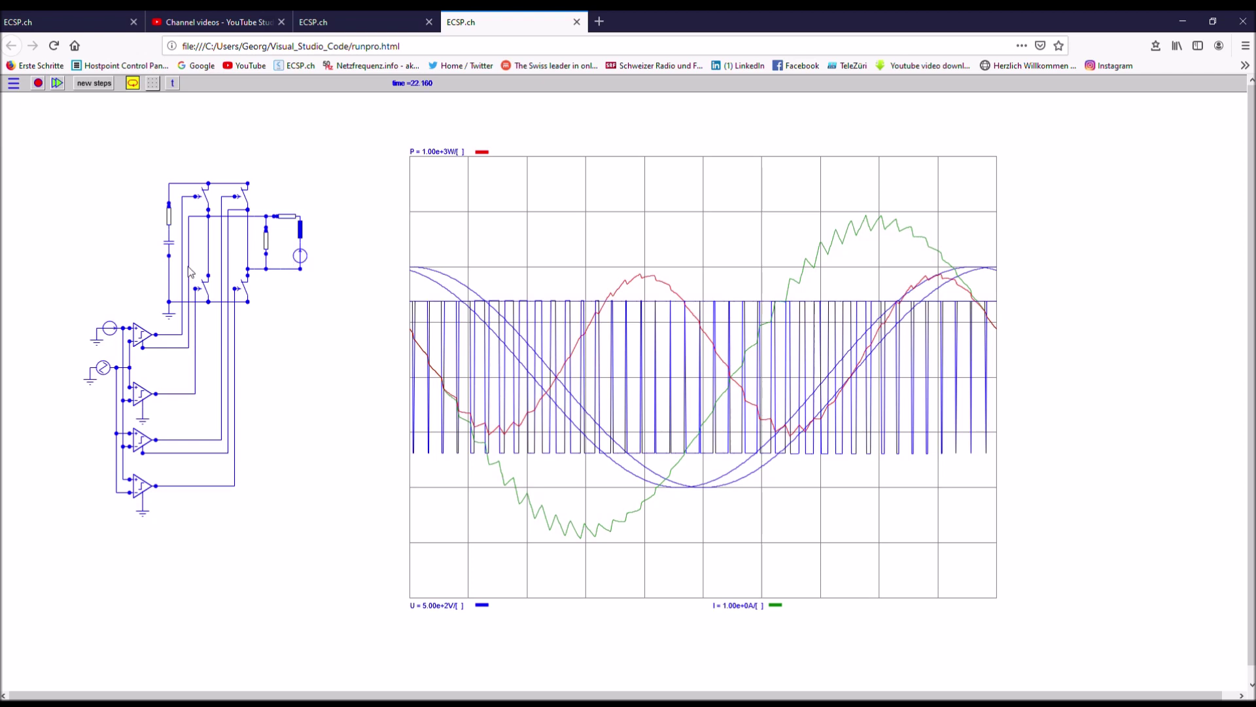
{"action": "left_click", "coordinate": [169, 216]}
{"action": "left_click", "coordinate": [144, 239]}
Step: Shift the sine reference source's phase to -7.2 deg and further into lag behind the AC source
{"action": "left_click", "coordinate": [110, 327]}
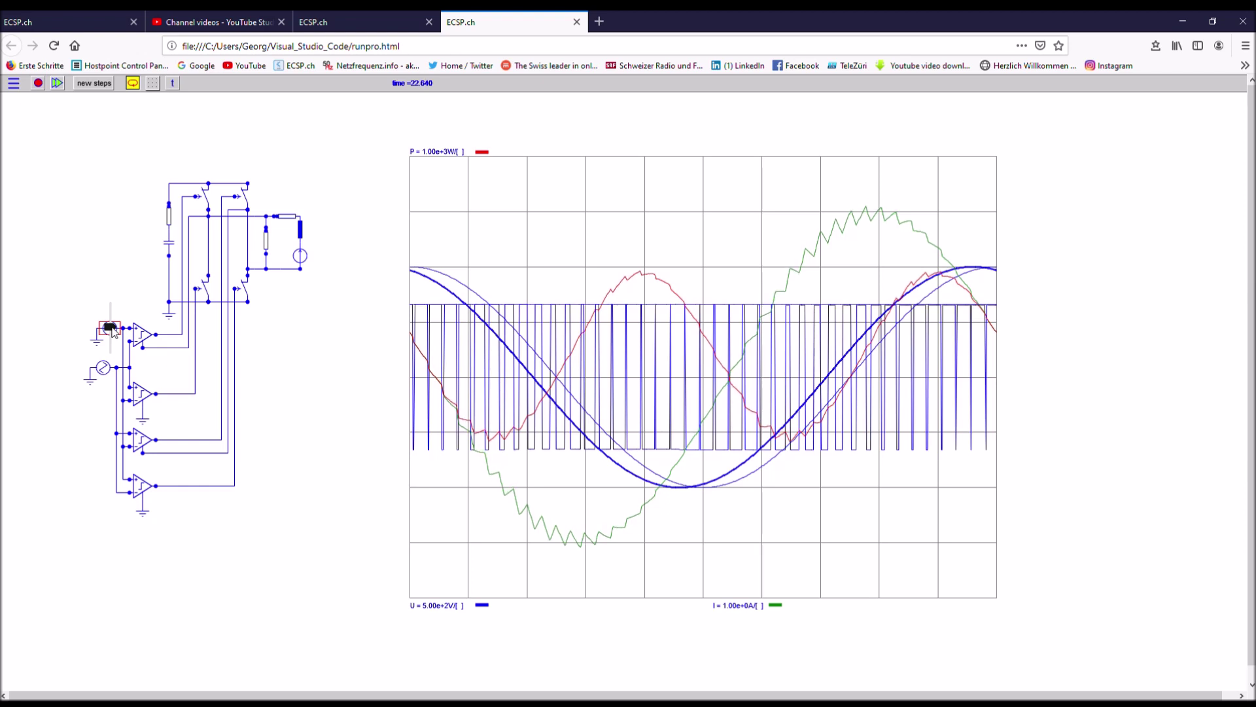
{"action": "left_click_drag", "start_coordinate": [112, 328], "coordinate": [112, 330]}
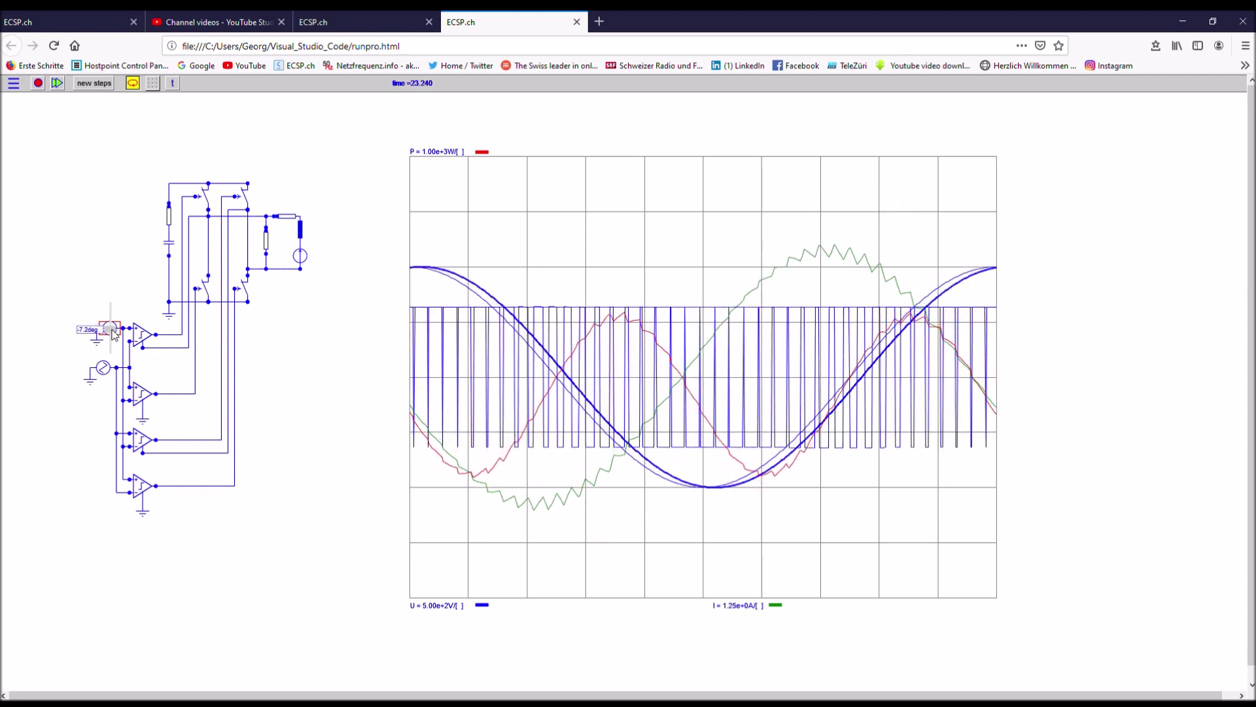
{"action": "scroll", "coordinate": [111, 330], "scroll_direction": "down", "scroll_amount": 5}
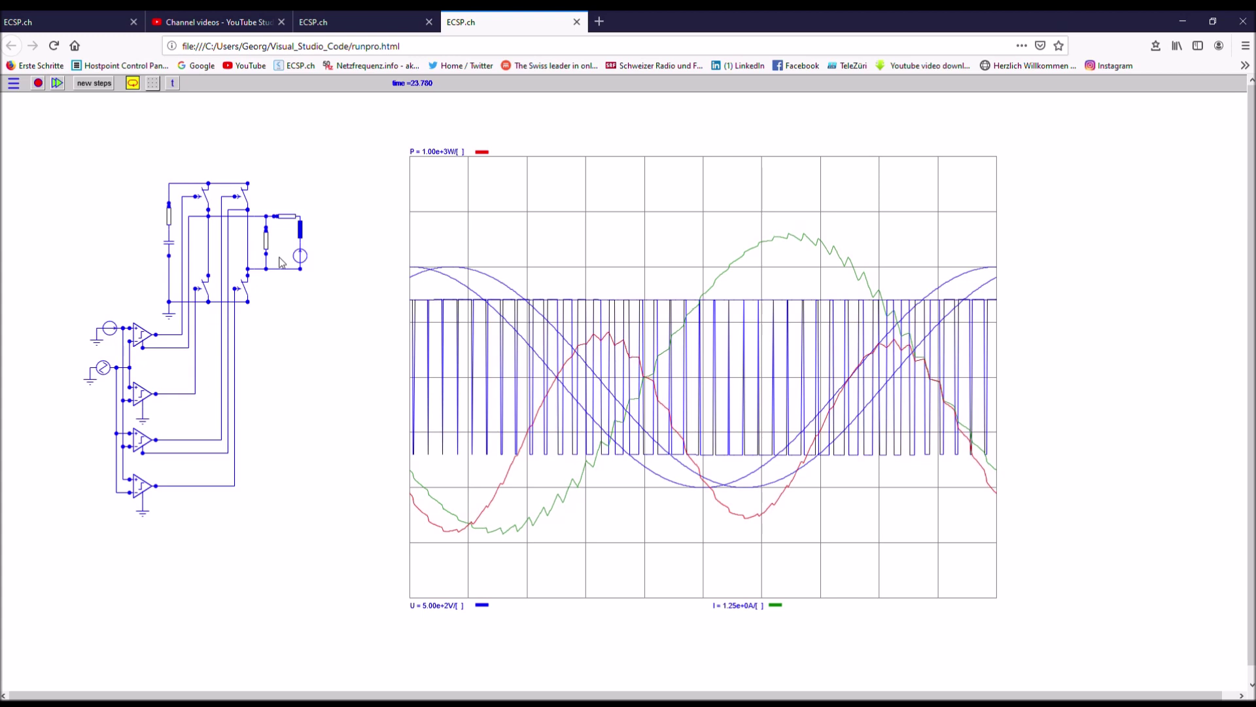
{"action": "mouse_move", "coordinate": [110, 330]}
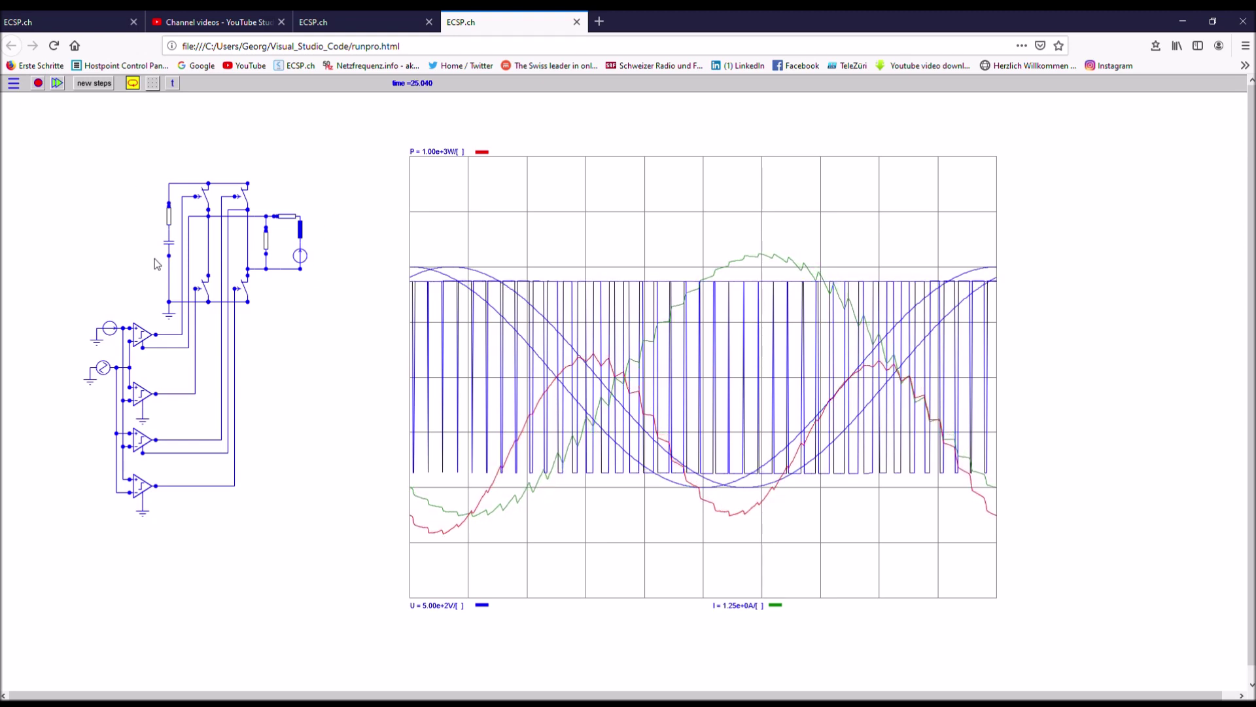
{"action": "left_click_drag", "start_coordinate": [110, 325], "coordinate": [110, 336]}
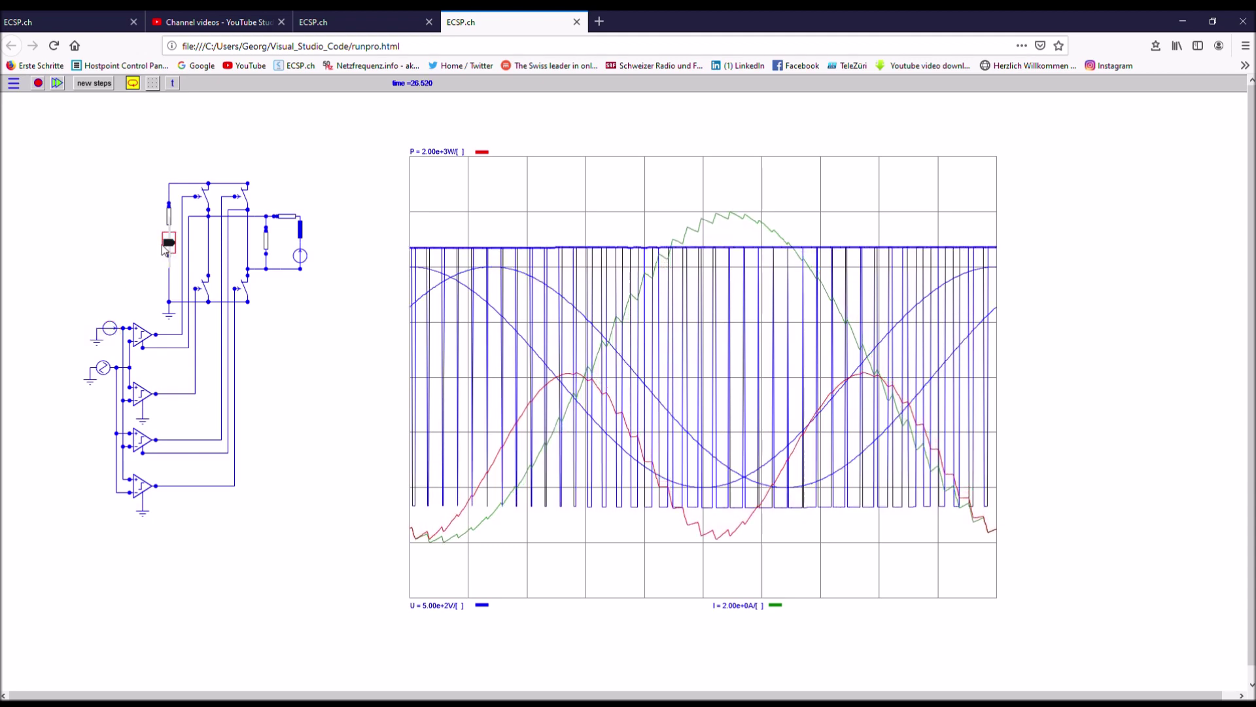
Step: Change the sine reference source's phase to -39.6 deg, 14.4 deg and finally 3.6 deg
{"action": "mouse_move", "coordinate": [112, 332]}
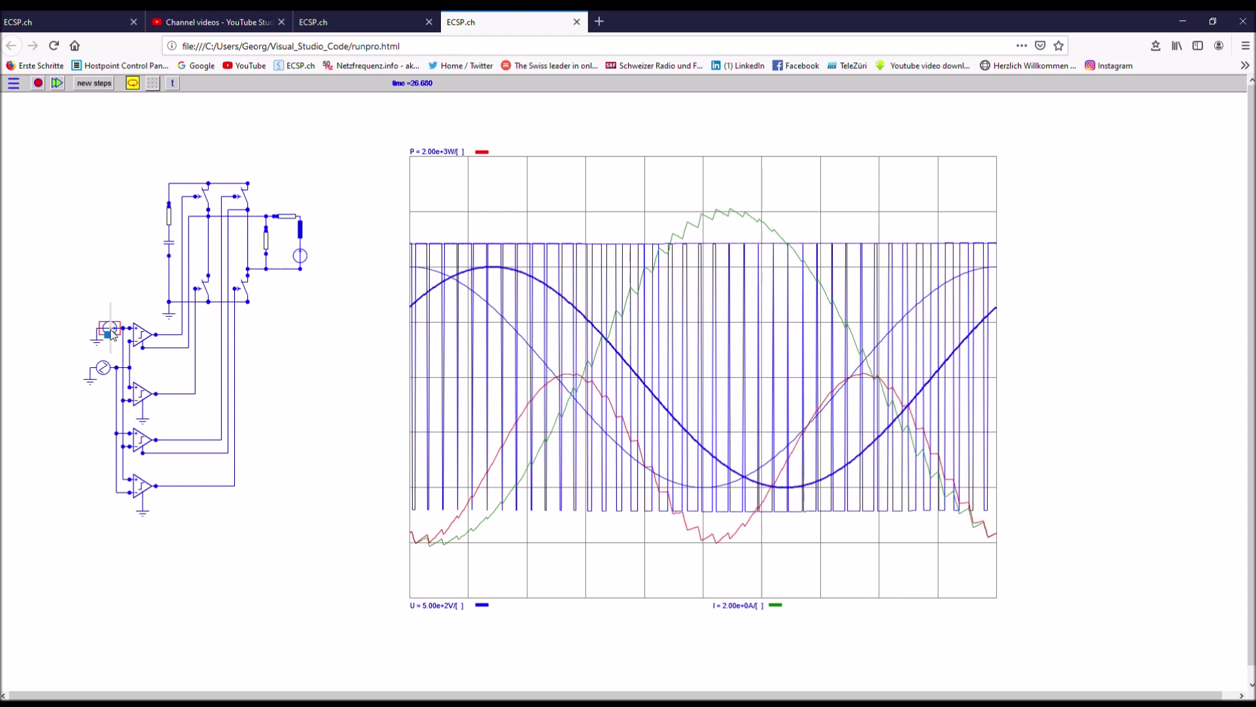
{"action": "left_click", "coordinate": [111, 333]}
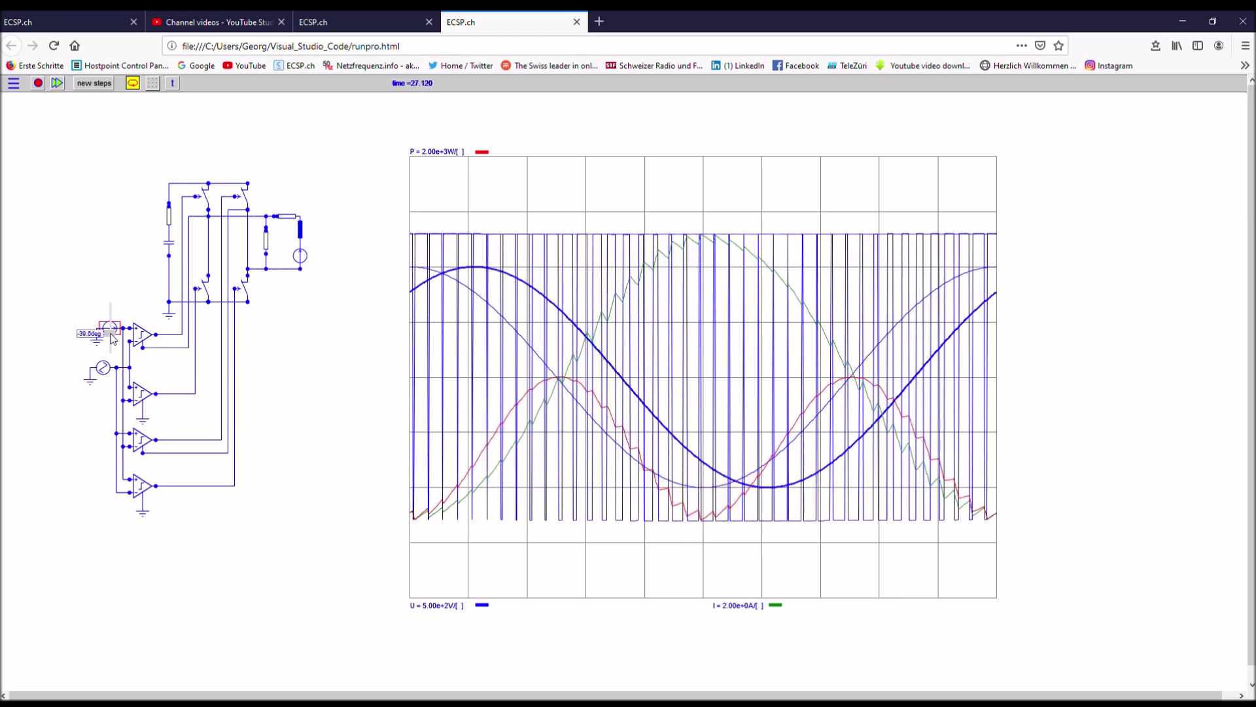
{"action": "left_click_drag", "start_coordinate": [113, 338], "coordinate": [115, 332]}
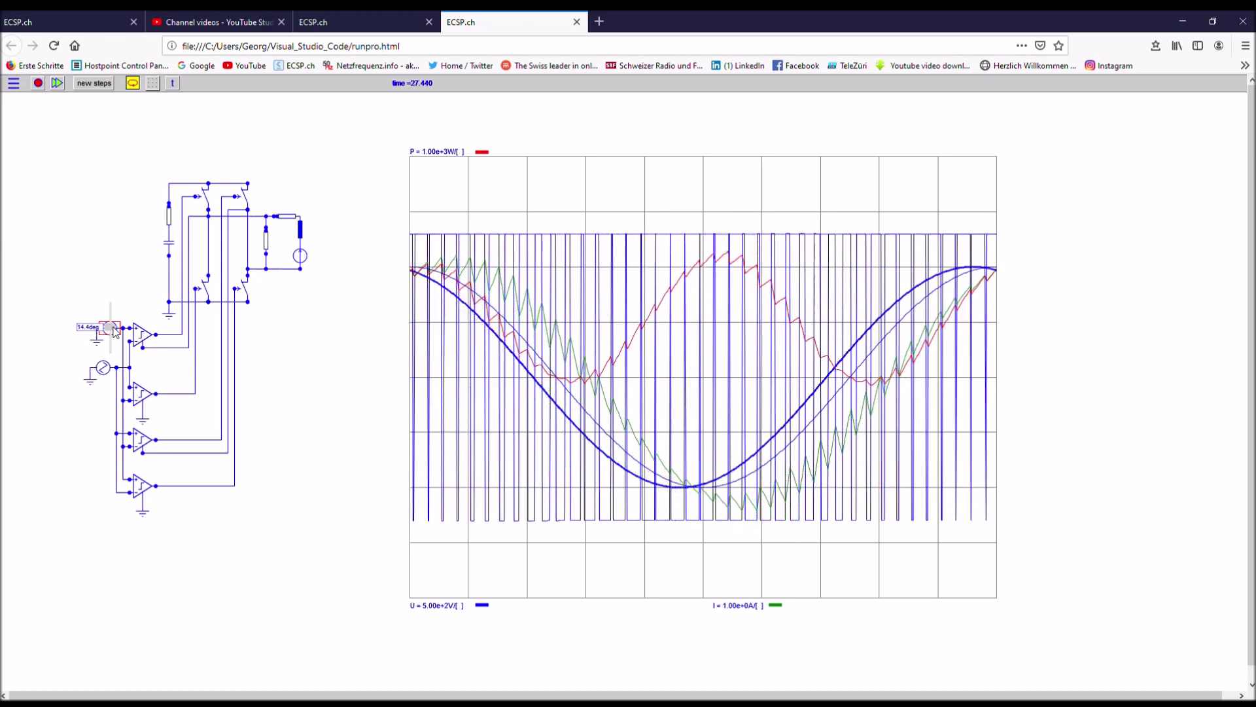
{"action": "left_click_drag", "start_coordinate": [113, 327], "coordinate": [114, 326]}
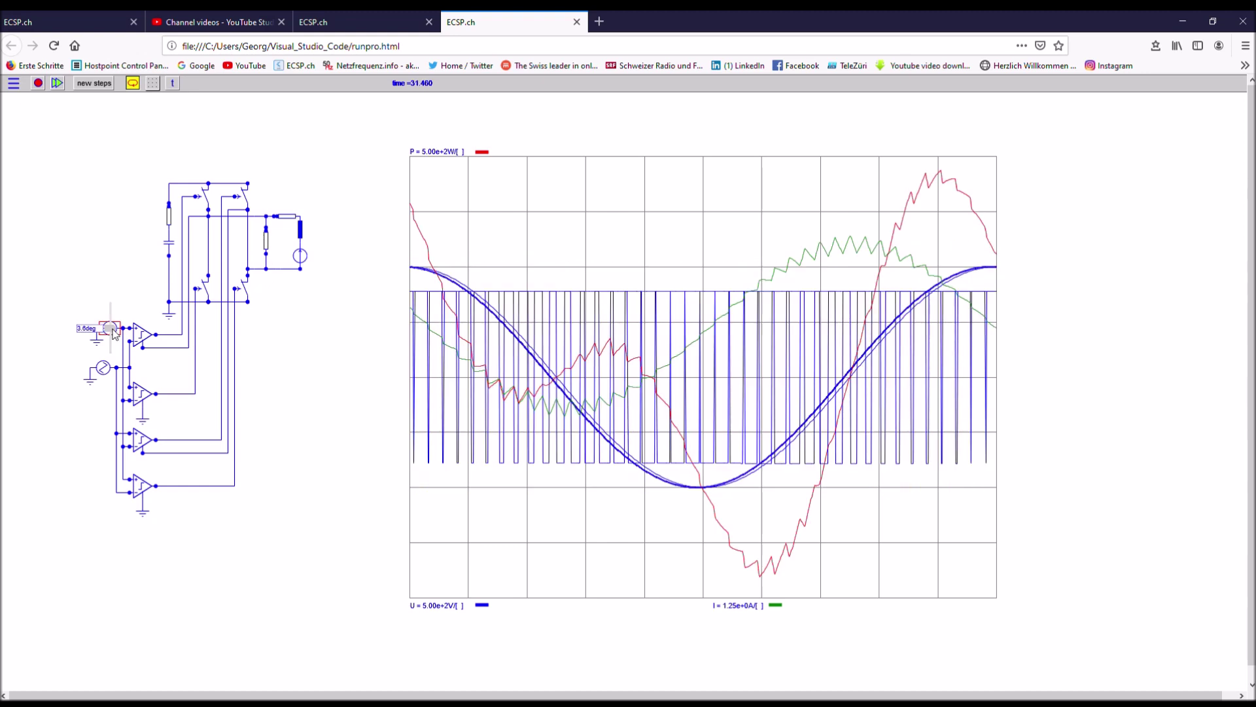
Step: Swing the sine reference source's phase to -61.2 deg and back to a lead of 28.8 deg
{"action": "left_click_drag", "start_coordinate": [113, 329], "coordinate": [115, 341]}
{"action": "left_click_drag", "start_coordinate": [112, 336], "coordinate": [113, 337]}
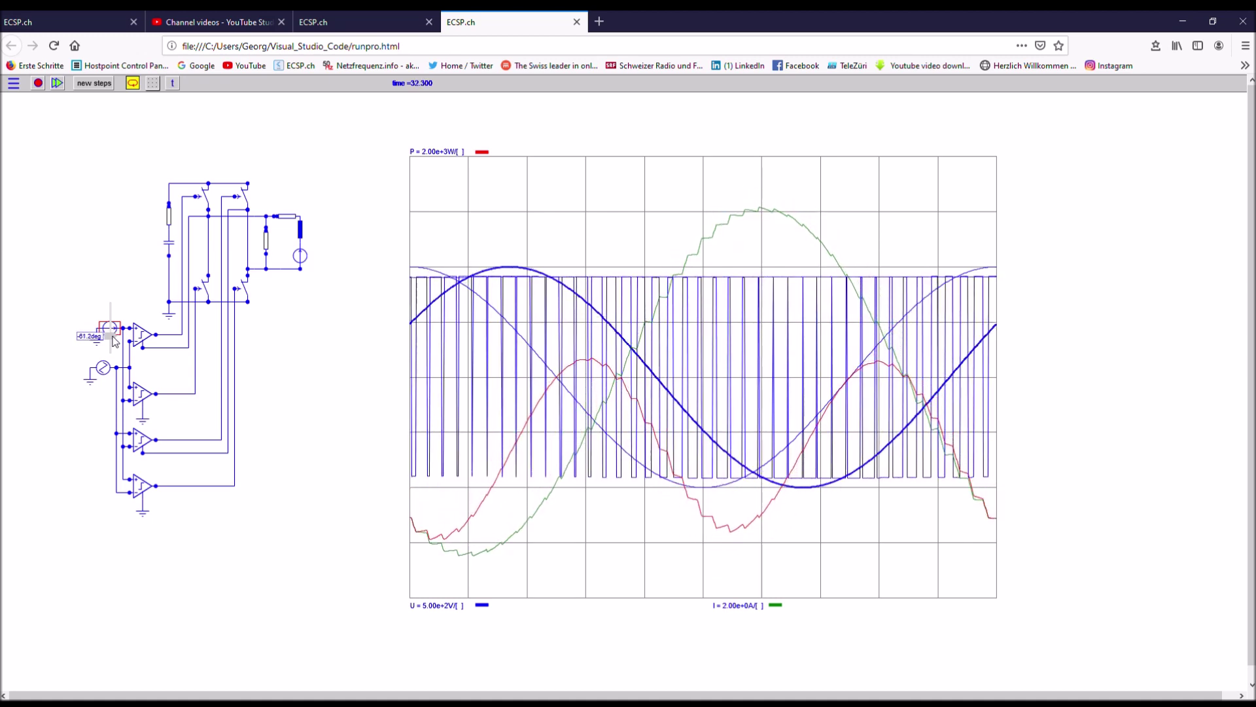
{"action": "left_click_drag", "start_coordinate": [112, 336], "coordinate": [115, 330]}
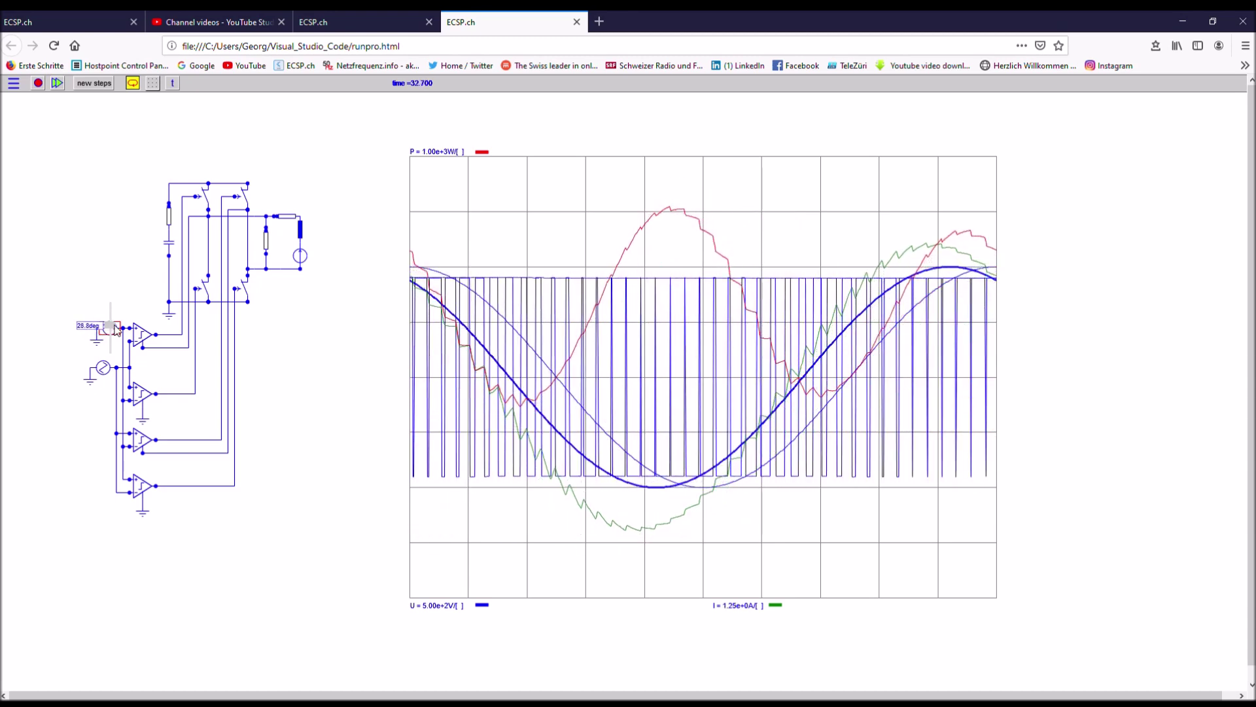
{"action": "left_click_drag", "start_coordinate": [116, 330], "coordinate": [115, 325]}
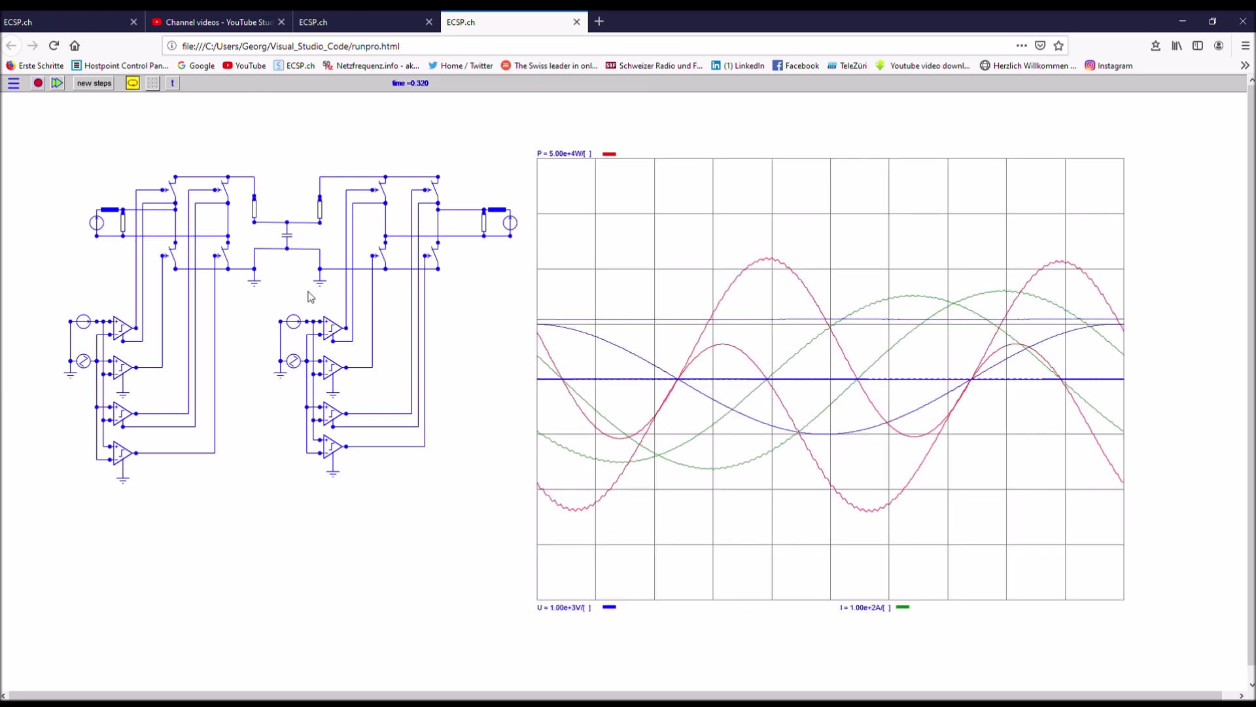
Step: Examine the waveforms of both outer AC sources and the shared DC-link capacitor in the two-converter circuit
{"action": "left_click", "coordinate": [511, 224]}
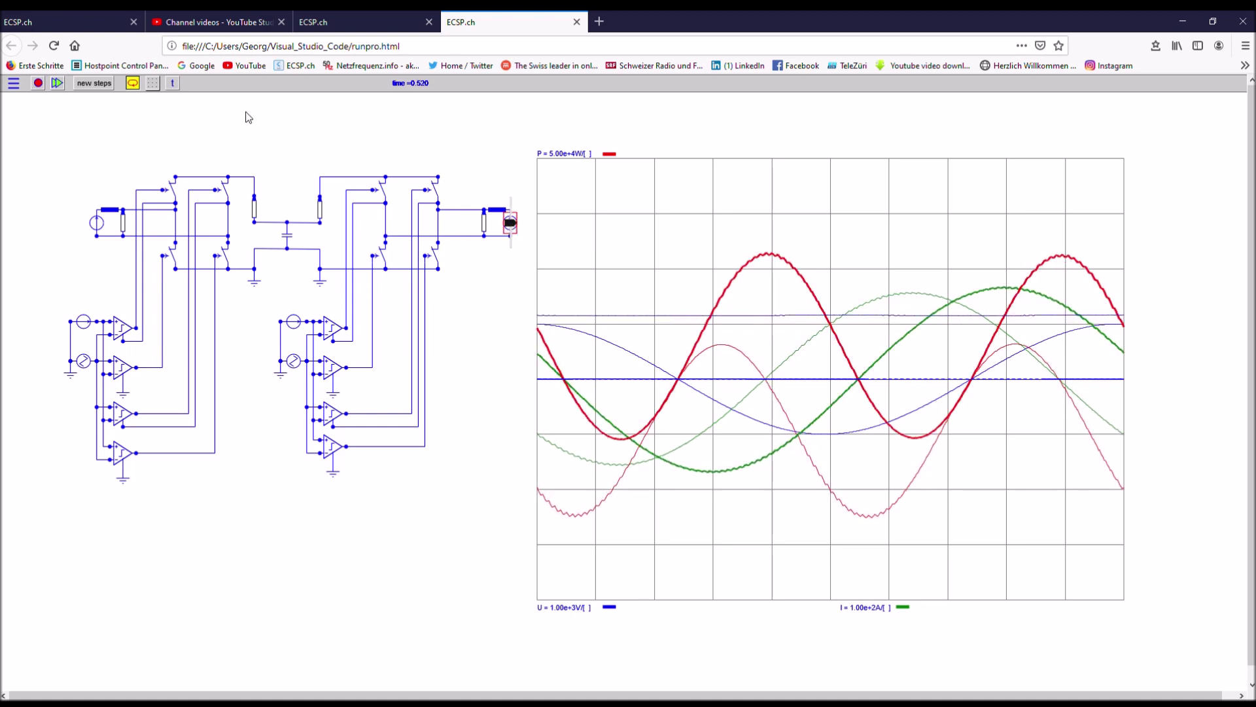
{"action": "left_click", "coordinate": [97, 225]}
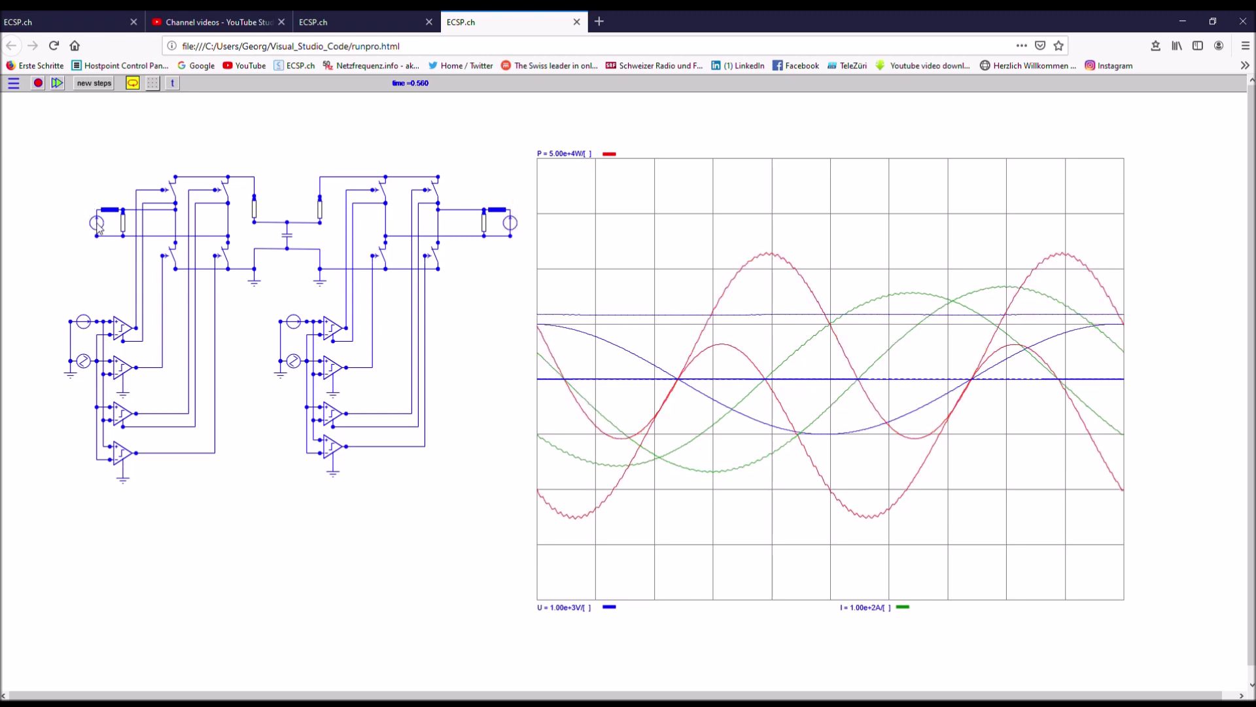
{"action": "left_click", "coordinate": [98, 226]}
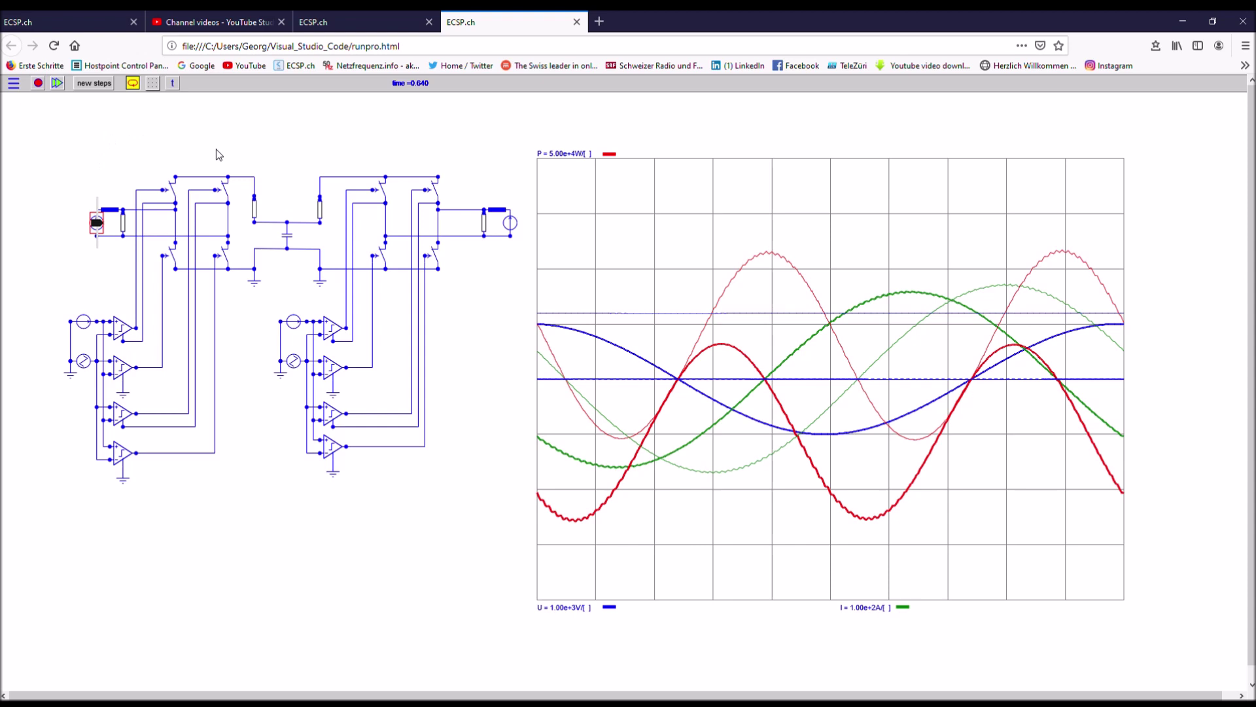
{"action": "left_click", "coordinate": [285, 206]}
{"action": "left_click", "coordinate": [288, 240]}
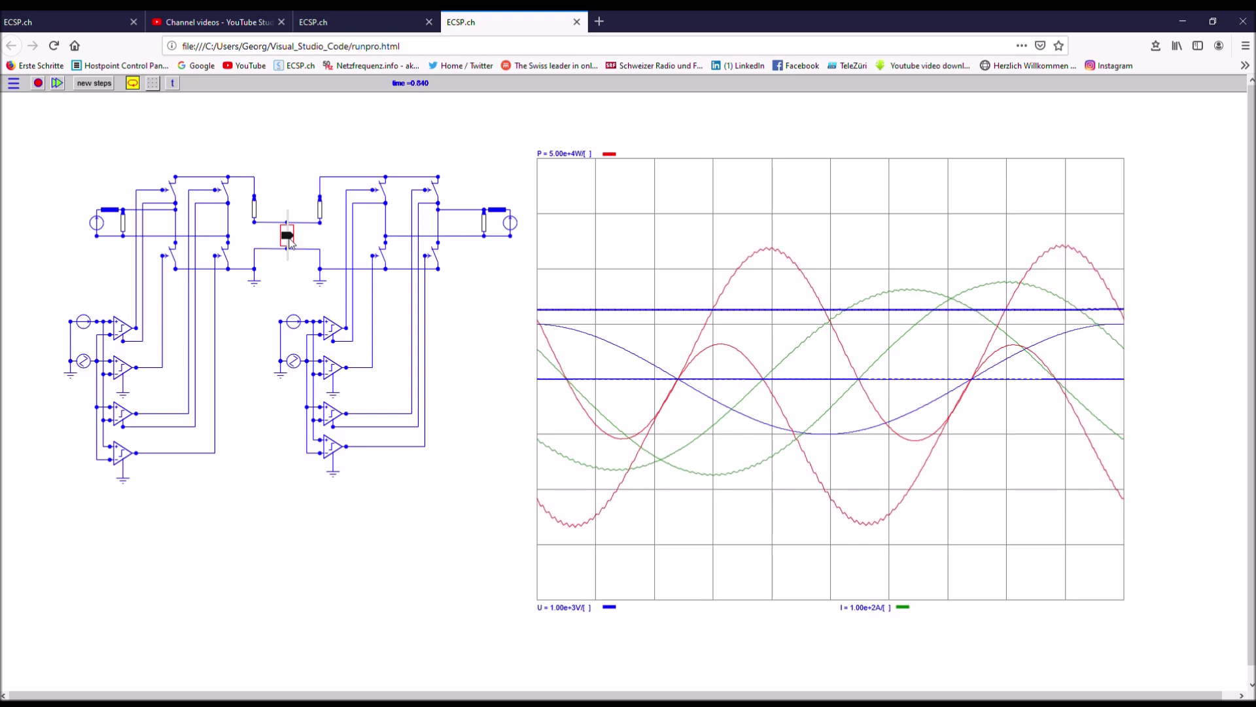
Step: Lower the second converter's sine reference phase through -36.0, -46.8 and -57.6 deg to -61.2 deg
{"action": "left_click", "coordinate": [294, 325]}
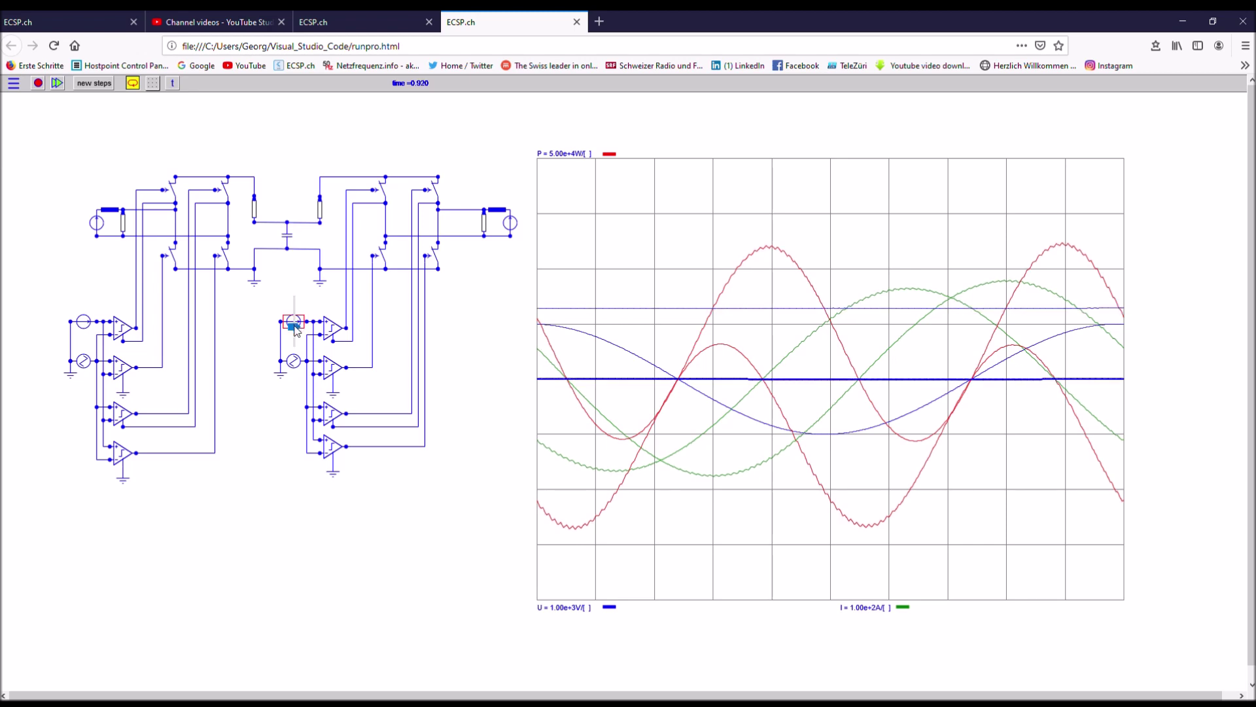
{"action": "left_click", "coordinate": [294, 329]}
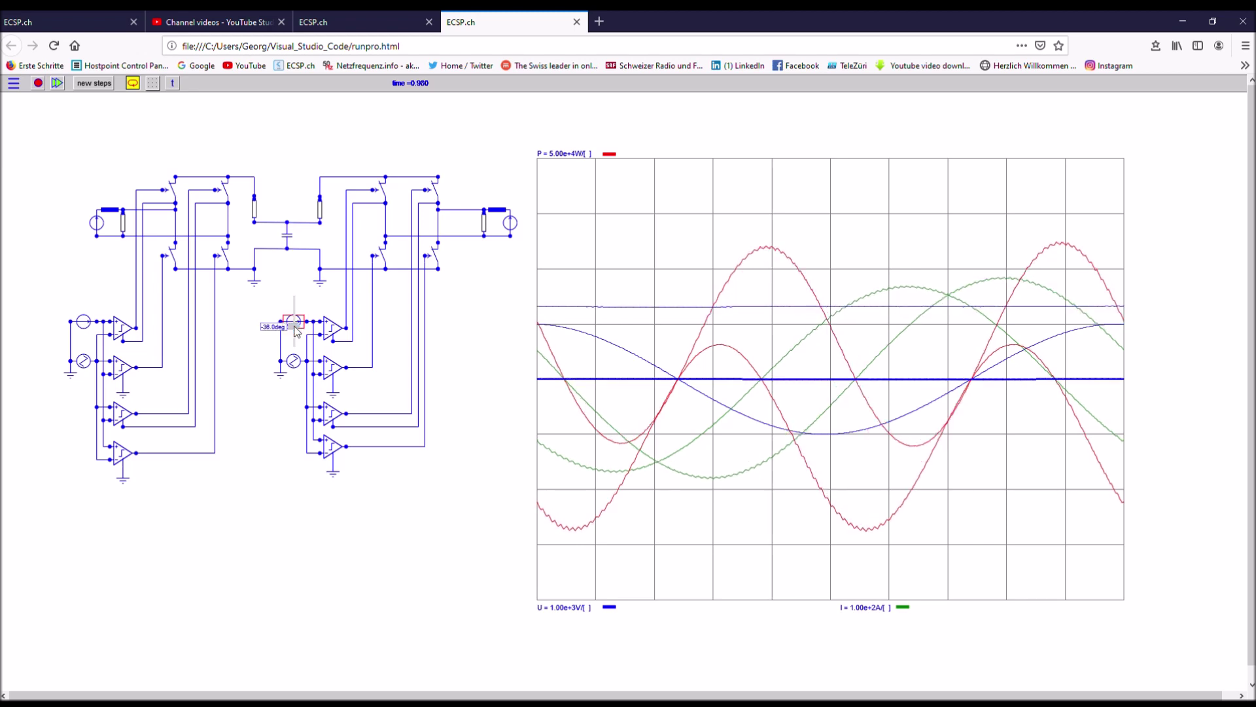
{"action": "left_click_drag", "start_coordinate": [295, 328], "coordinate": [295, 328]}
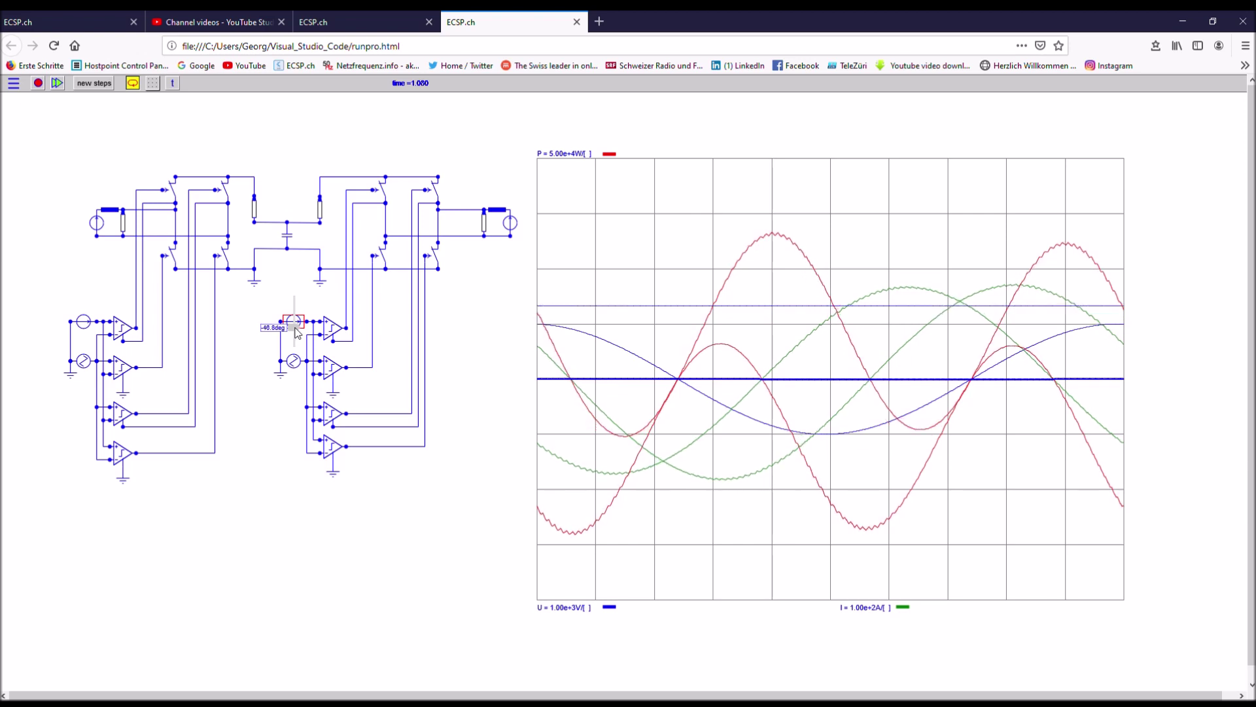
{"action": "scroll", "coordinate": [296, 332], "scroll_direction": "down", "scroll_amount": 3}
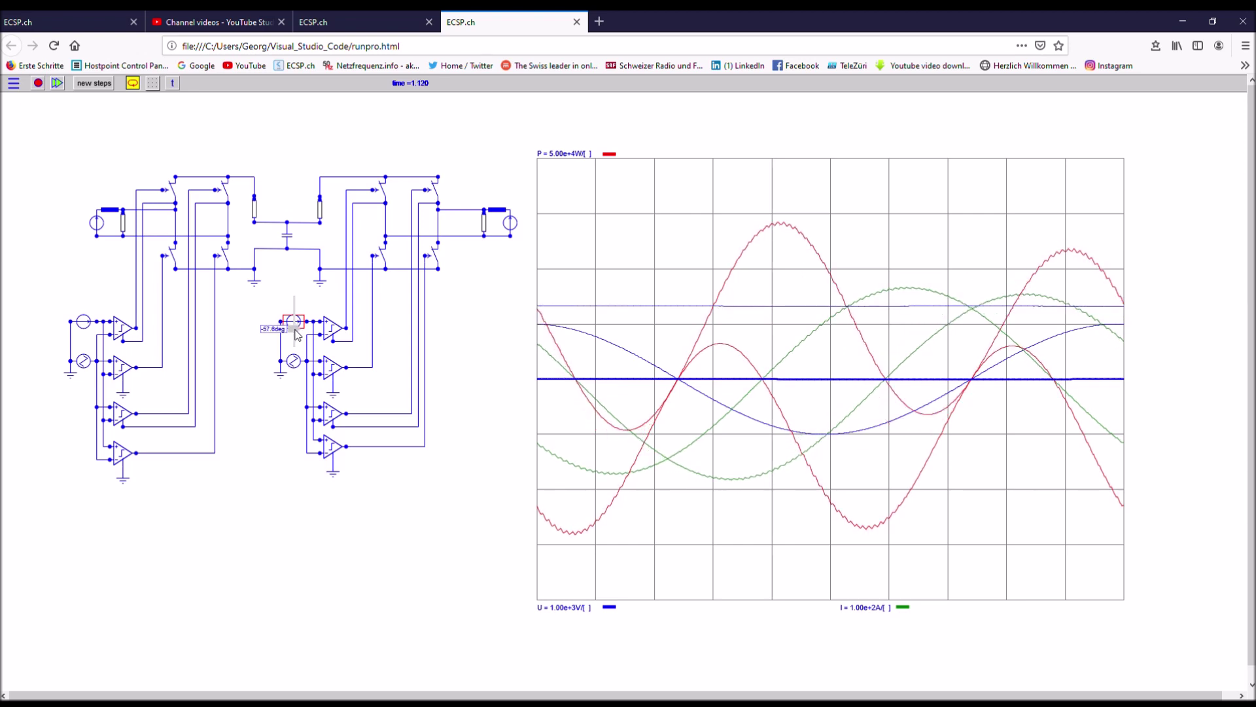
{"action": "scroll", "coordinate": [295, 331], "scroll_direction": "down", "scroll_amount": 1}
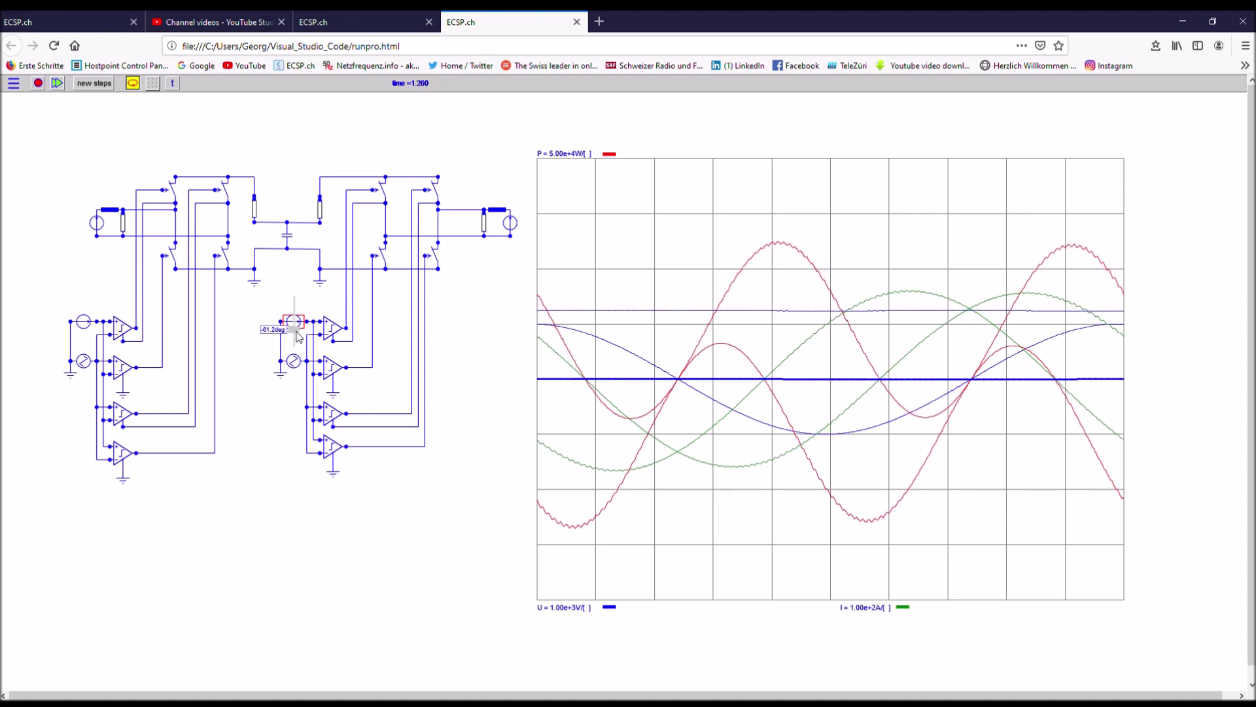
Step: Shift the second converter's sine reference phase further into lag, to -79.2 deg
{"action": "left_click", "coordinate": [296, 331]}
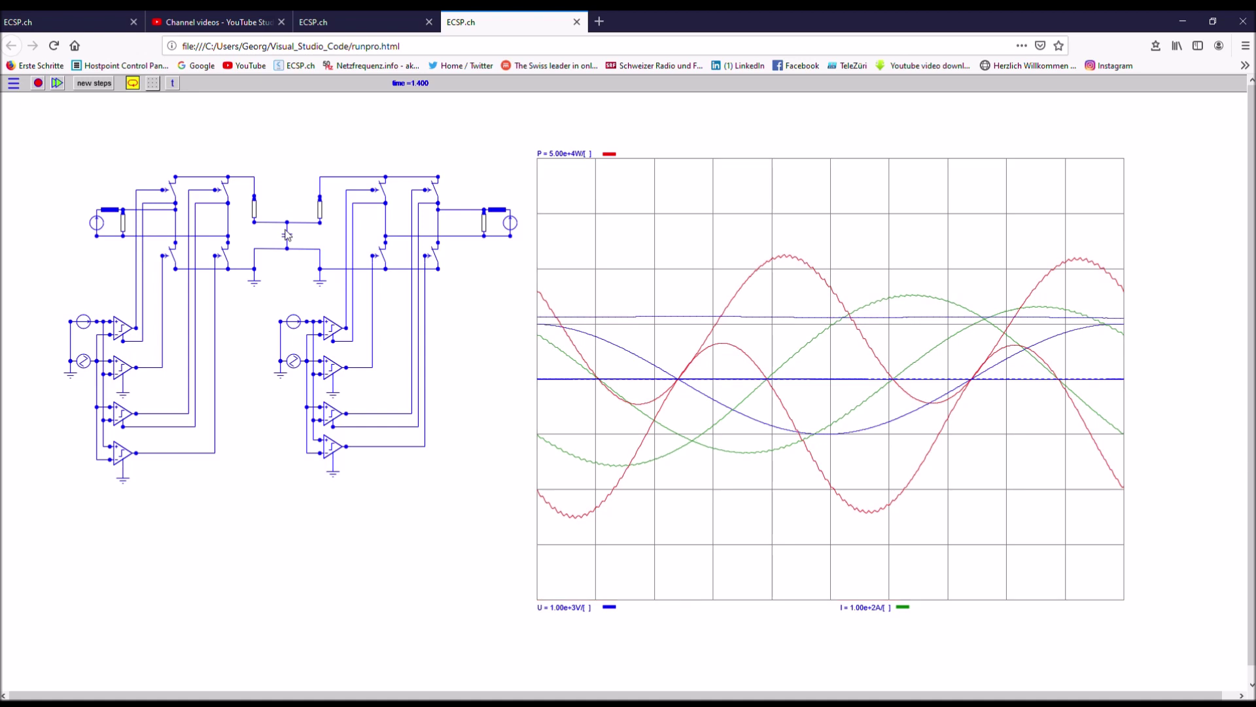
{"action": "mouse_move", "coordinate": [296, 335]}
{"action": "left_click_drag", "start_coordinate": [293, 332], "coordinate": [293, 332]}
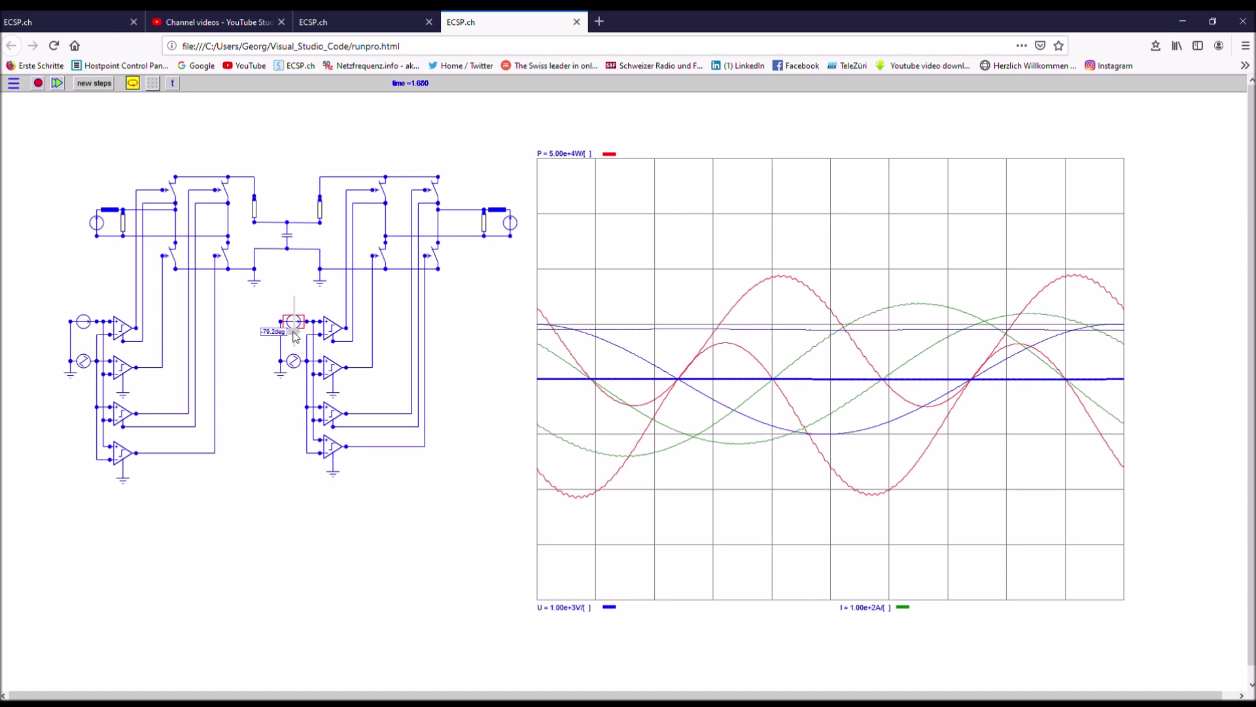
Step: Reduce the second converter's sine reference lag through -36.0 to -28.8 deg and check the DC-link capacitor's voltage trace
{"action": "left_click_drag", "start_coordinate": [295, 336], "coordinate": [301, 332]}
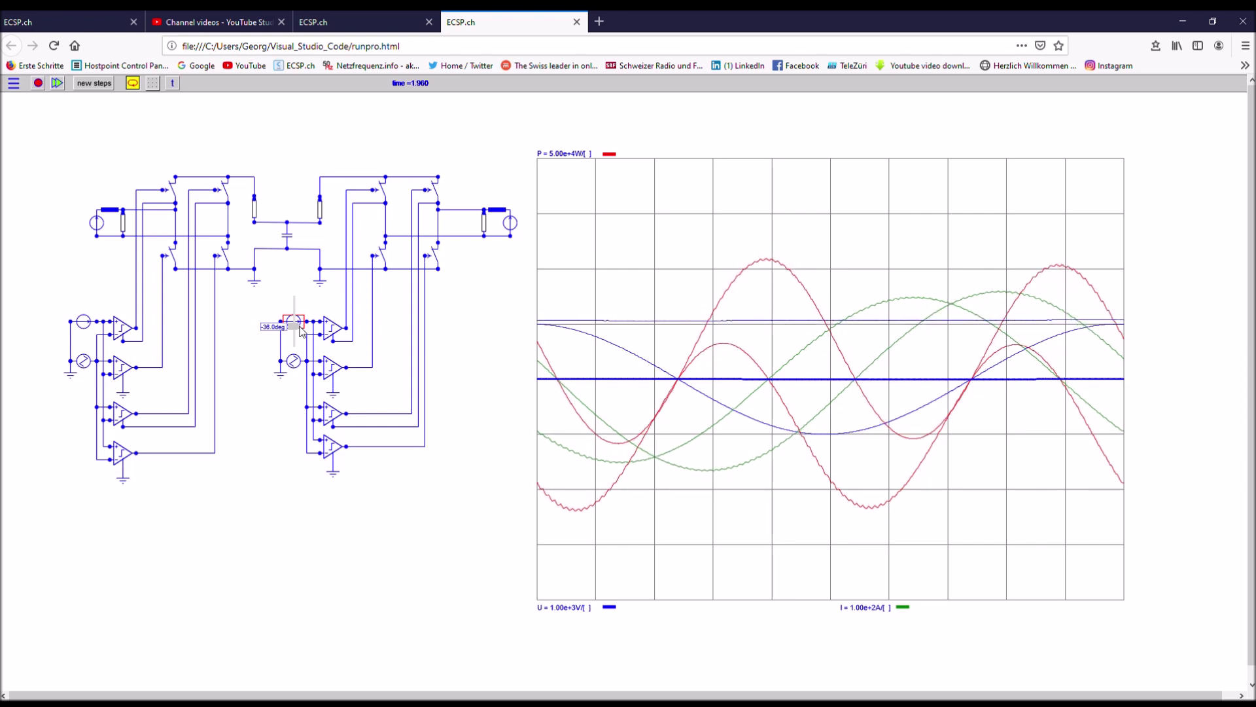
{"action": "left_click_drag", "start_coordinate": [300, 327], "coordinate": [299, 325]}
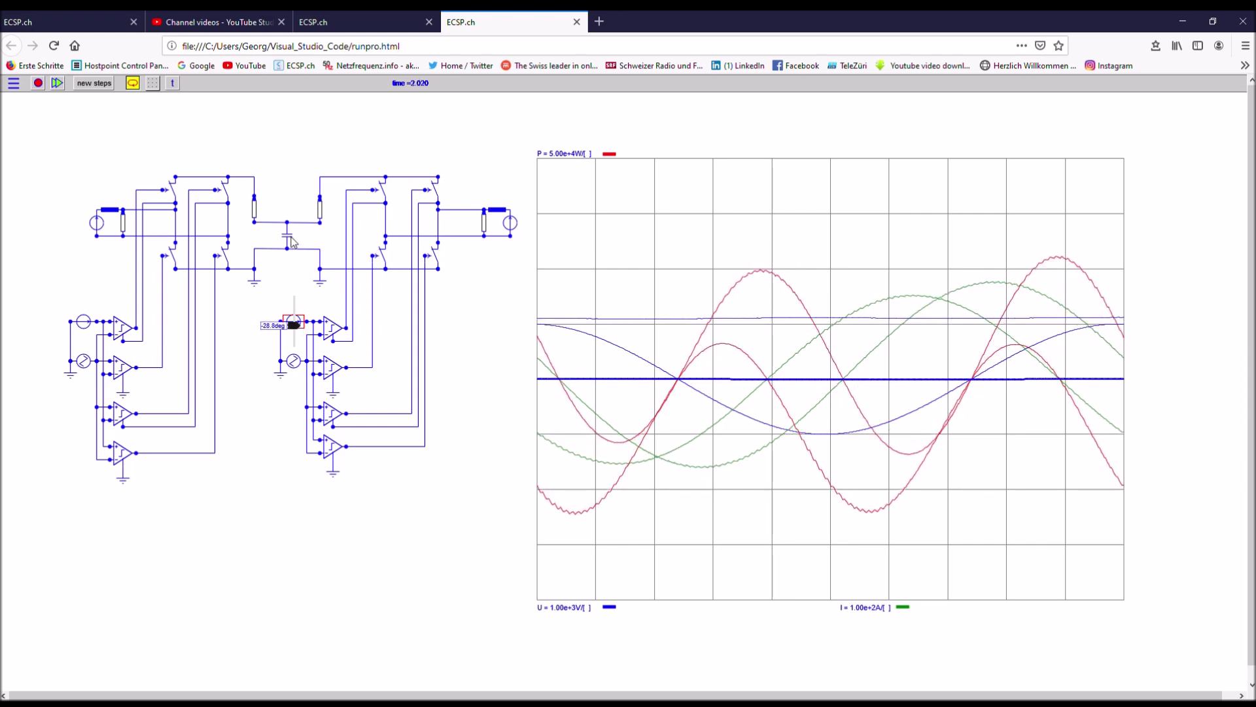
{"action": "left_click", "coordinate": [292, 240]}
{"action": "left_click", "coordinate": [291, 237]}
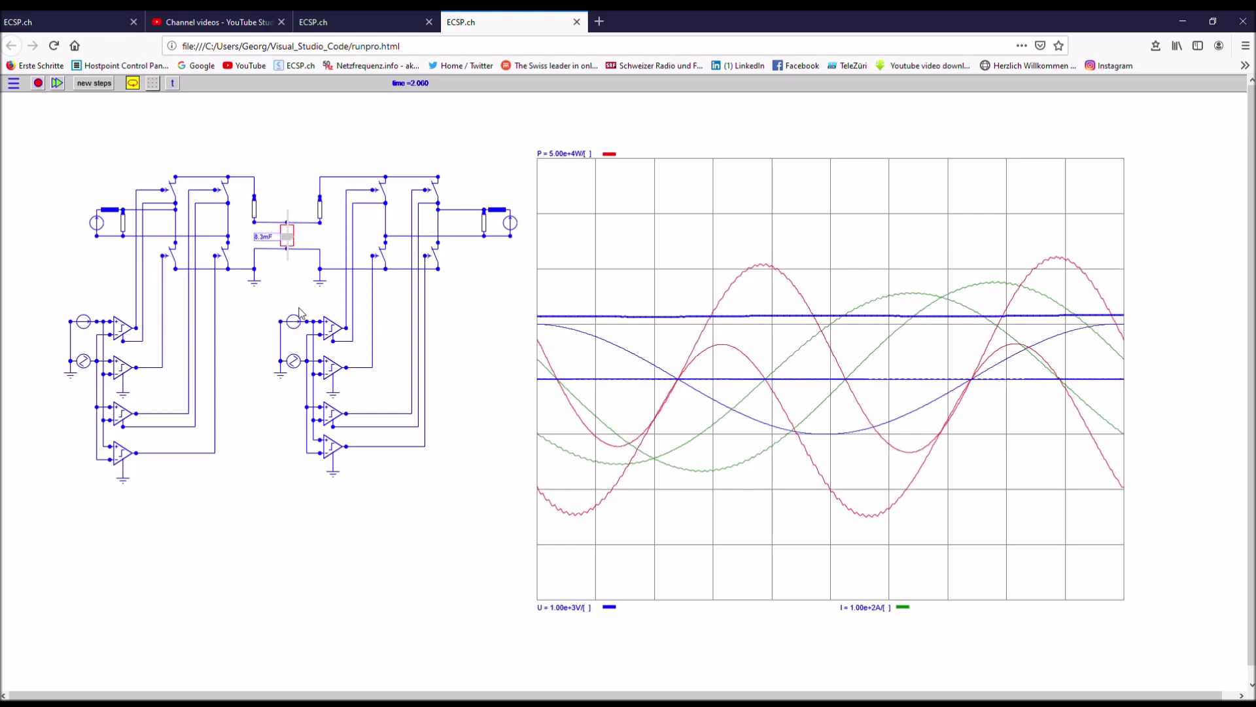
{"action": "mouse_move", "coordinate": [297, 327]}
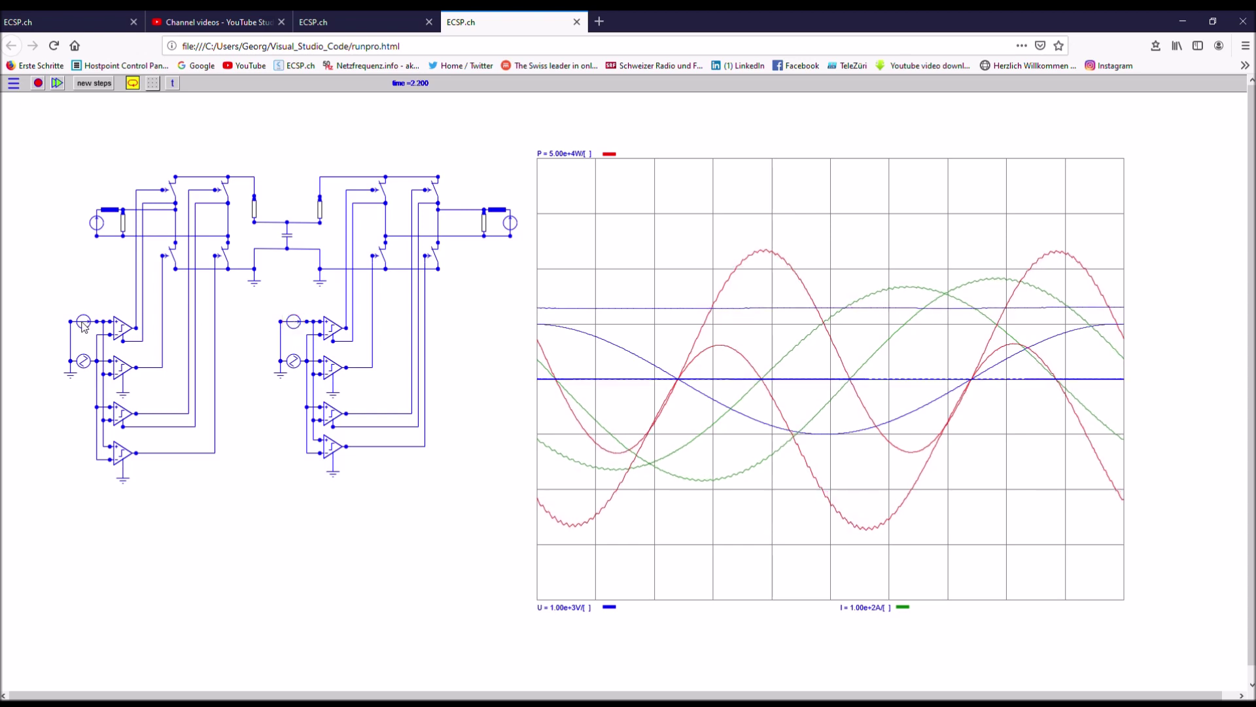
Step: Vary the first converter's sine reference phase through -82.8, -28.8, -90.0 and -57.6 deg to -46.8 deg
{"action": "mouse_move", "coordinate": [84, 334]}
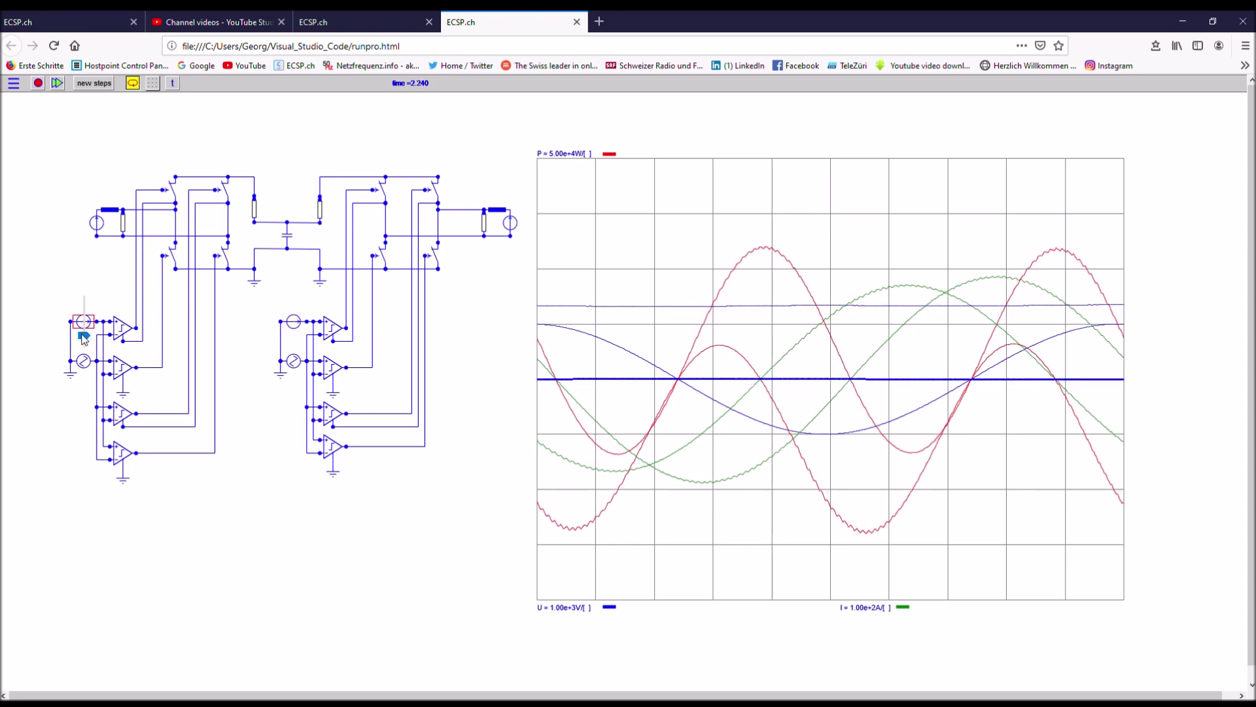
{"action": "left_click_drag", "start_coordinate": [81, 334], "coordinate": [83, 331]}
{"action": "scroll", "coordinate": [85, 337], "scroll_direction": "up", "scroll_amount": 3}
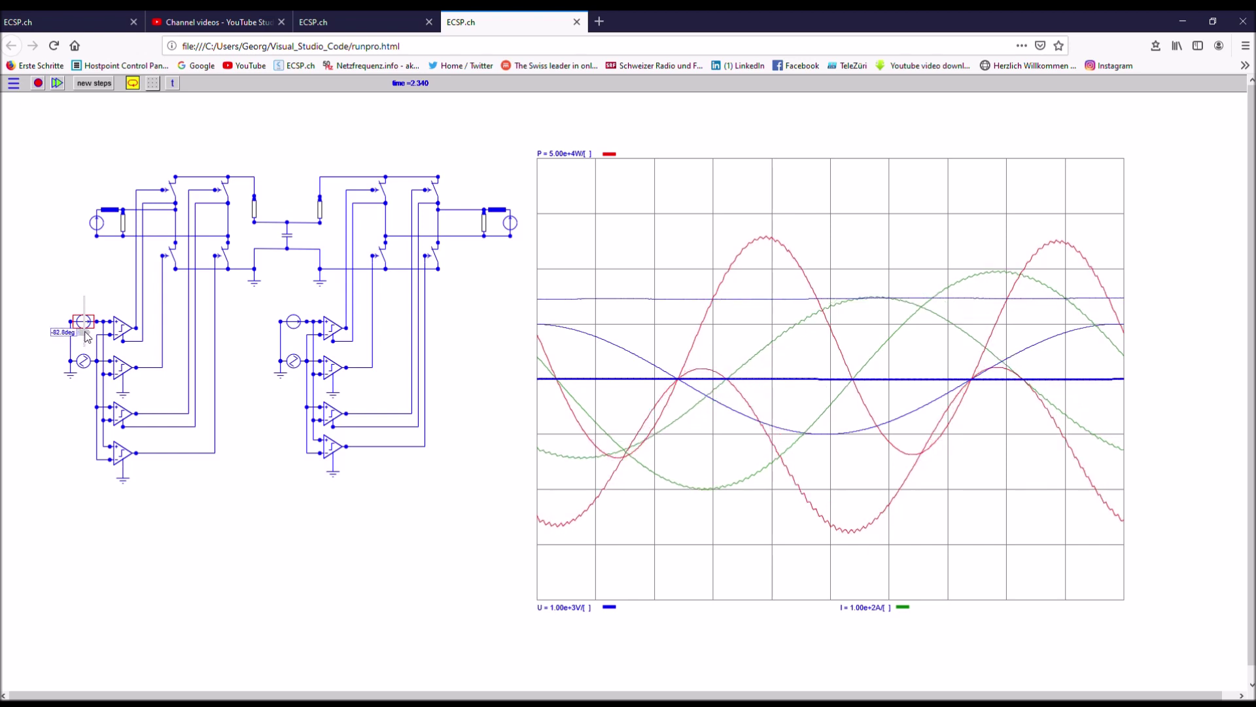
{"action": "scroll", "coordinate": [90, 338], "scroll_direction": "down", "scroll_amount": 2}
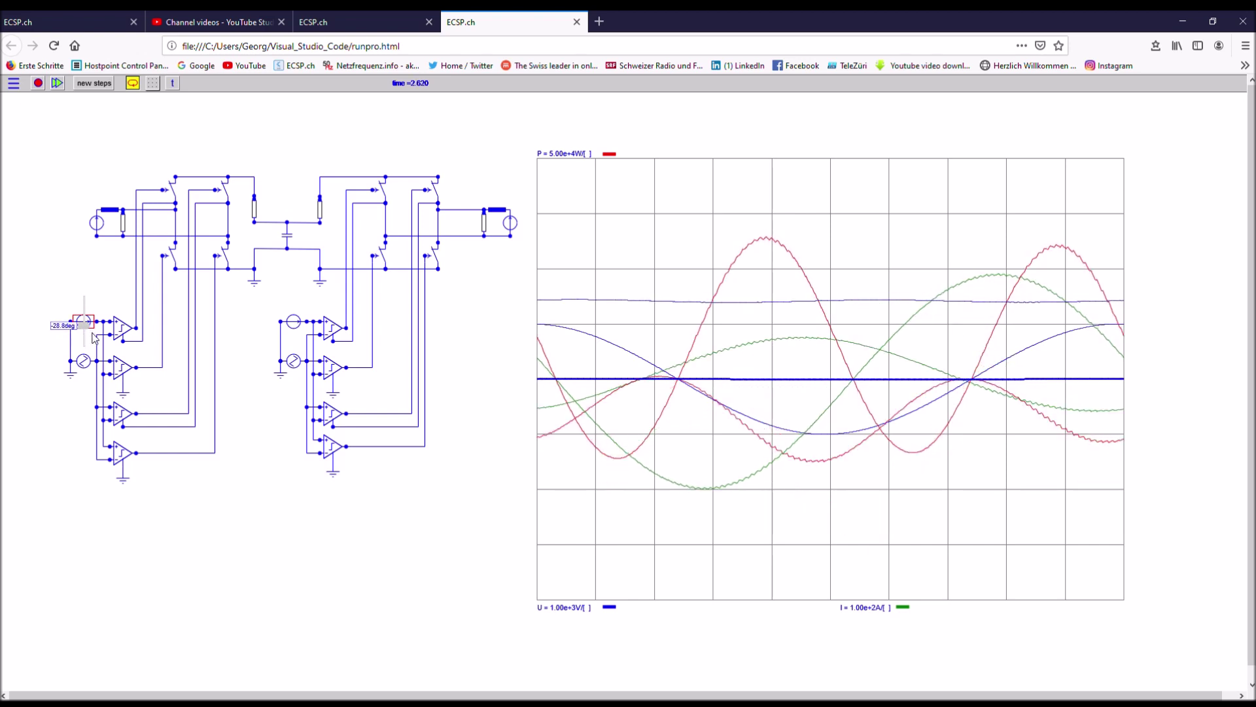
{"action": "scroll", "coordinate": [93, 338], "scroll_direction": "up", "scroll_amount": 6}
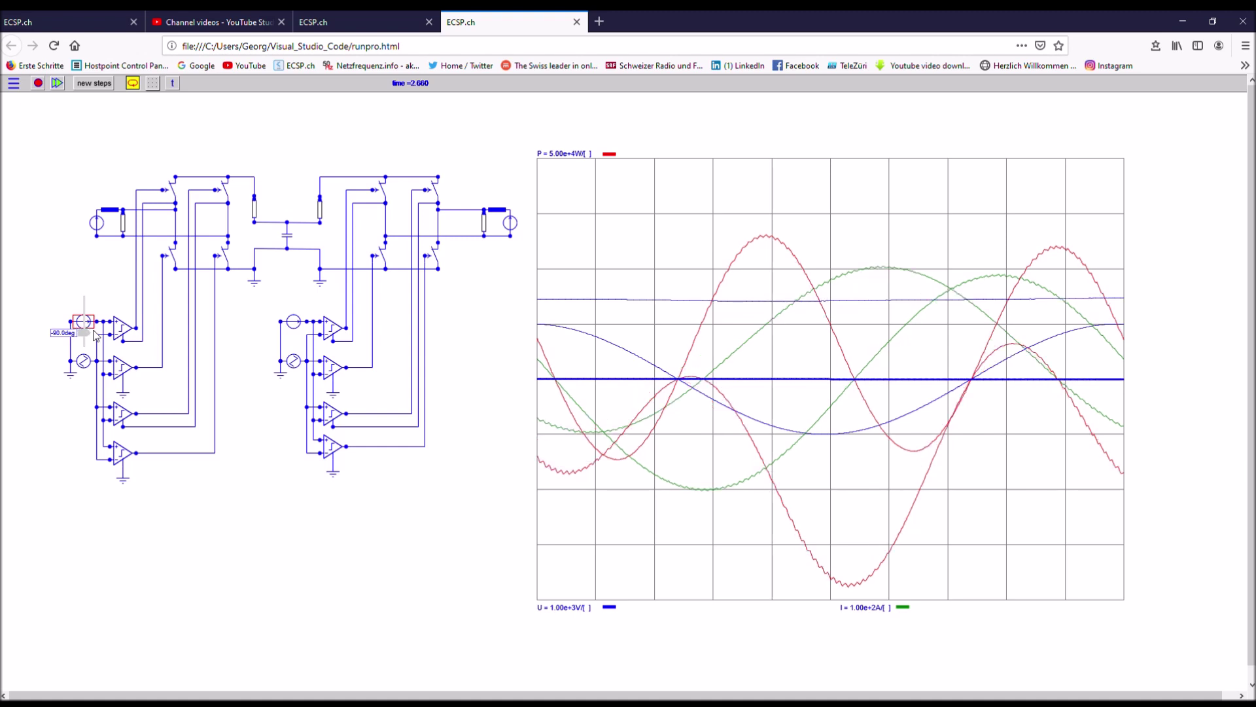
{"action": "scroll", "coordinate": [96, 333], "scroll_direction": "up", "scroll_amount": 3}
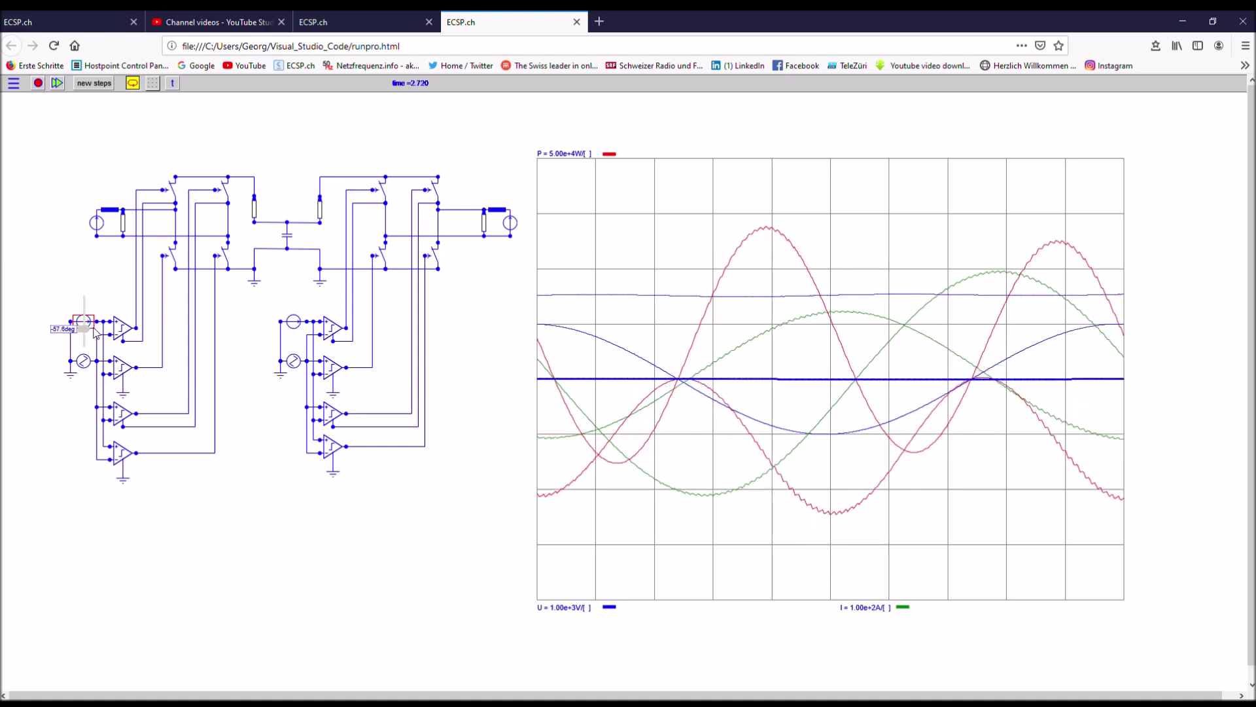
{"action": "scroll", "coordinate": [96, 334], "scroll_direction": "up", "scroll_amount": 3}
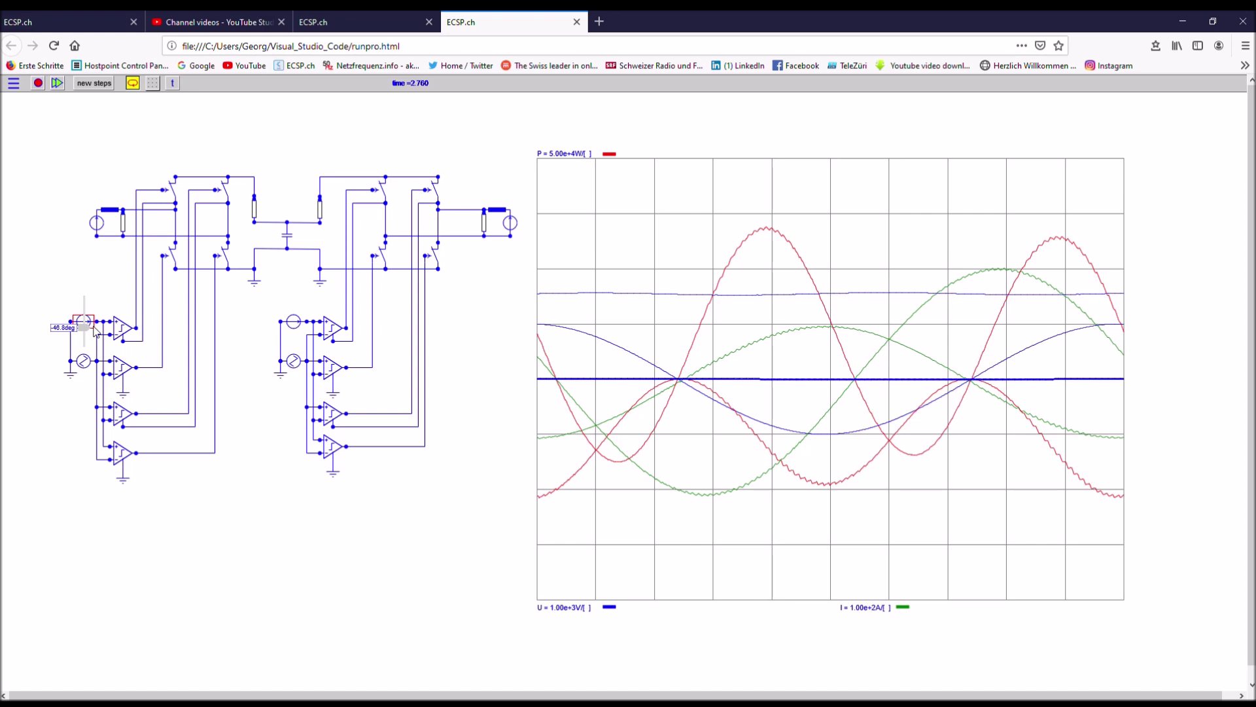
{"action": "scroll", "coordinate": [95, 332], "scroll_direction": "up", "scroll_amount": 3}
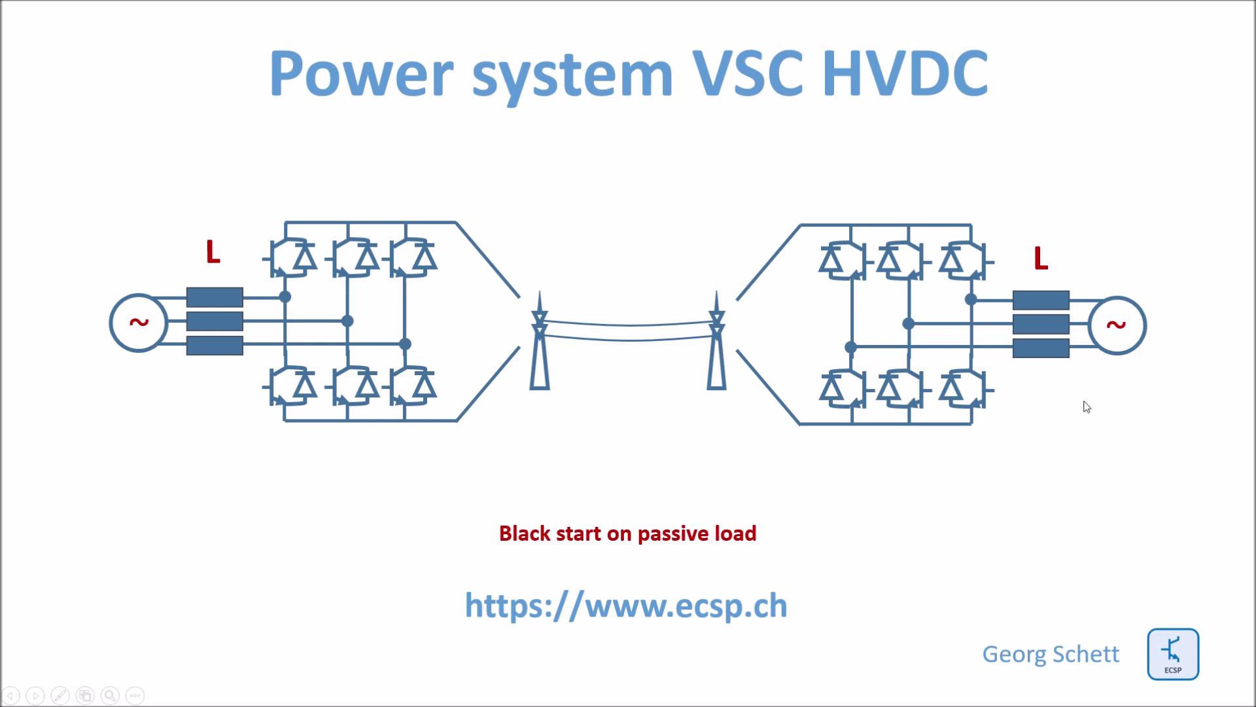
{"action": "left_click", "coordinate": [767, 458]}
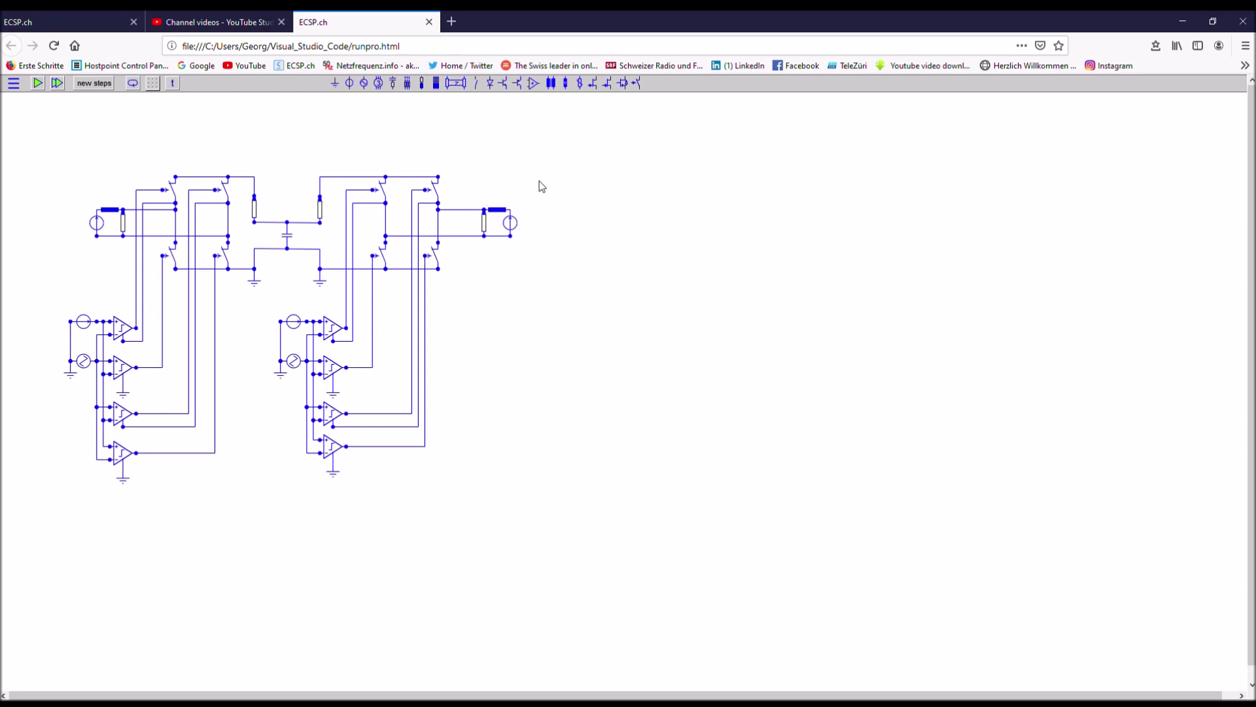
Step: Replace the AC source at the second converter's output with a resistor as passive load
{"action": "left_click", "coordinate": [511, 222]}
{"action": "left_click", "coordinate": [327, 397]}
{"action": "left_click", "coordinate": [421, 83]}
{"action": "left_click", "coordinate": [510, 223]}
Step: Set the new load resistor to 20 ohms and enable its voltage, current and power traces
{"action": "left_click", "coordinate": [511, 223]}
{"action": "left_click_drag", "start_coordinate": [288, 243], "coordinate": [244, 247]}
{"action": "type", "text": "20"}
{"action": "left_click", "coordinate": [360, 151]}
{"action": "left_click", "coordinate": [360, 164]}
{"action": "left_click", "coordinate": [360, 178]}
{"action": "left_click", "coordinate": [228, 396]}
Step: Start the simulation in continuous mode and examine the DC-link capacitor's voltage trace
{"action": "left_click", "coordinate": [133, 83]}
{"action": "left_click", "coordinate": [38, 83]}
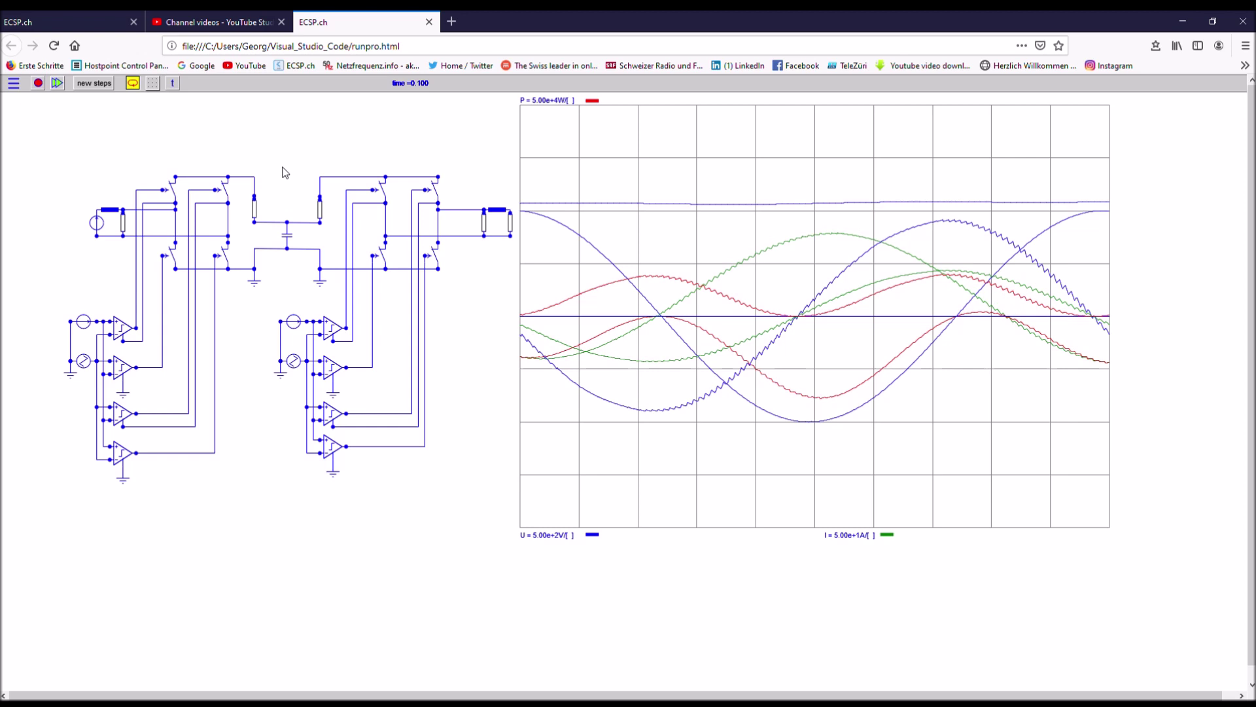
{"action": "left_click", "coordinate": [288, 237]}
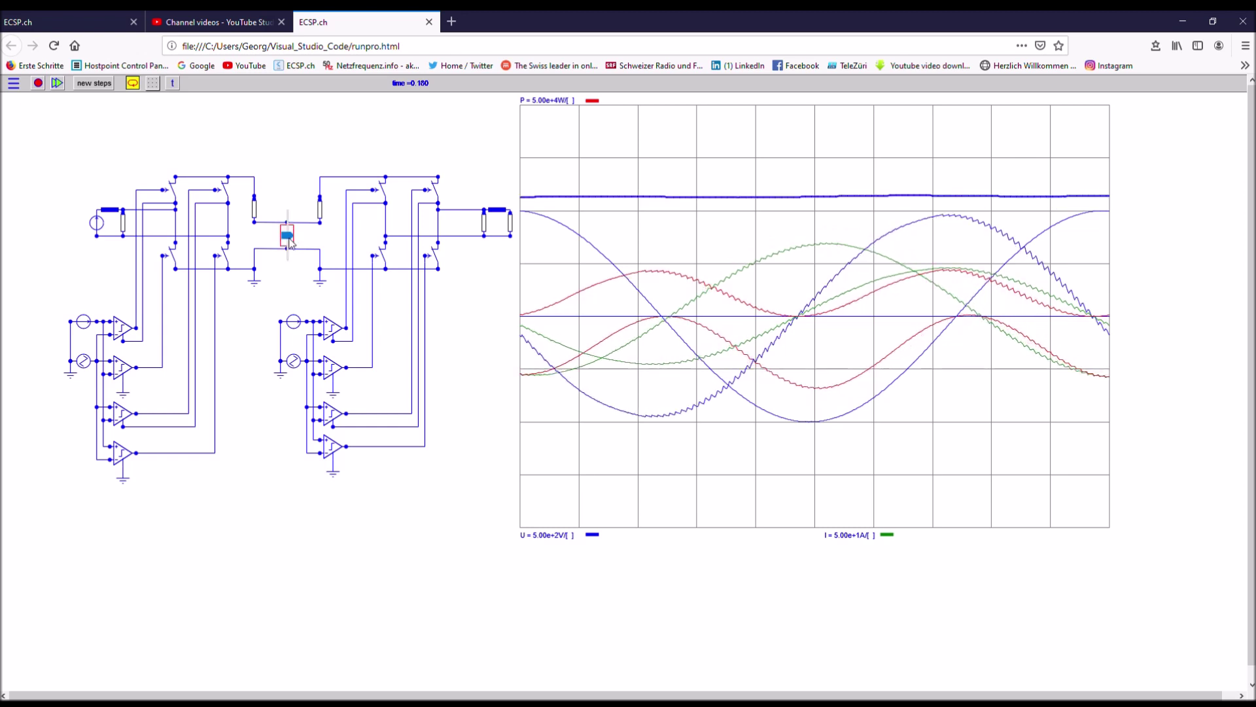
{"action": "left_click", "coordinate": [569, 195]}
{"action": "left_click", "coordinate": [286, 239]}
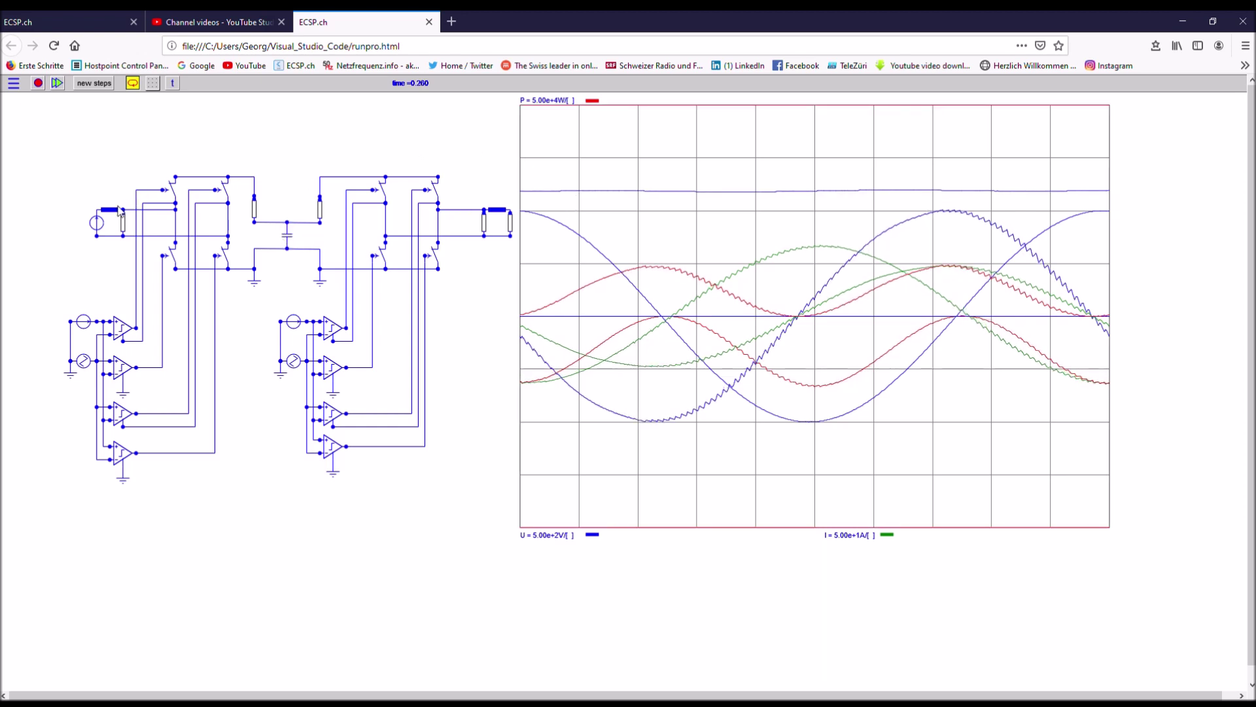
Step: Examine the voltage, current and power waveforms of the feeding AC source and of the load resistor
{"action": "left_click", "coordinate": [96, 224]}
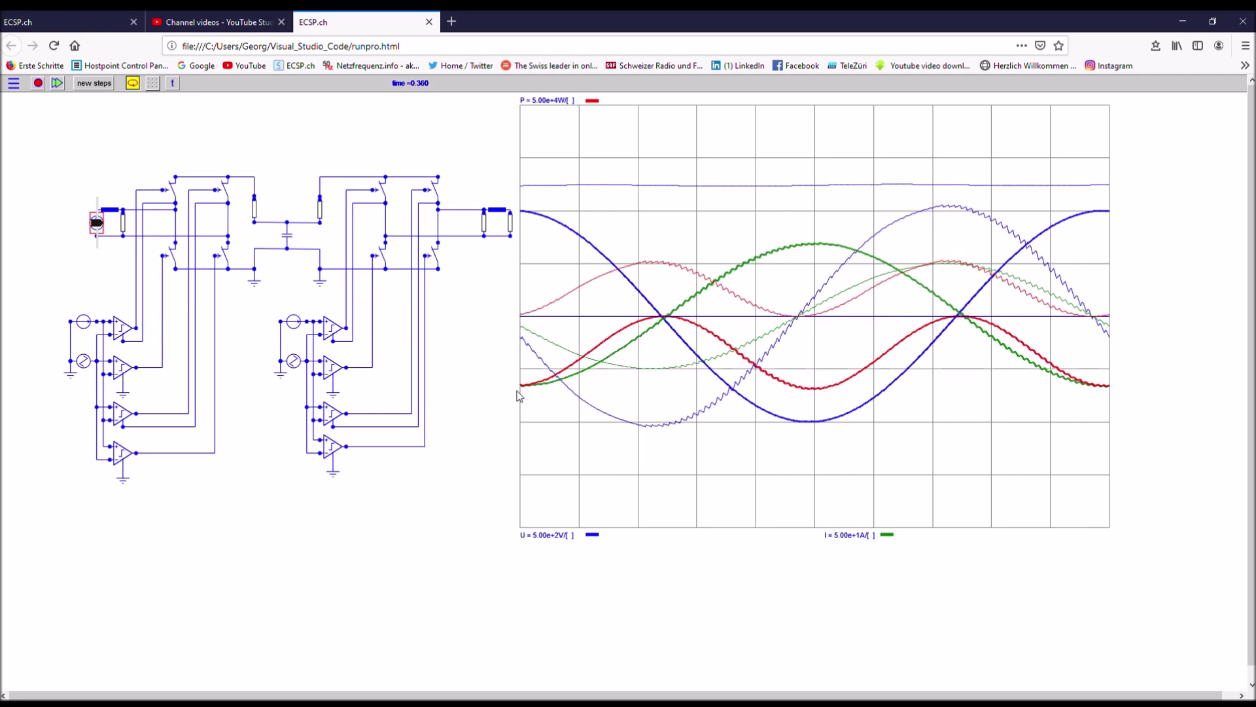
{"action": "left_click", "coordinate": [97, 224]}
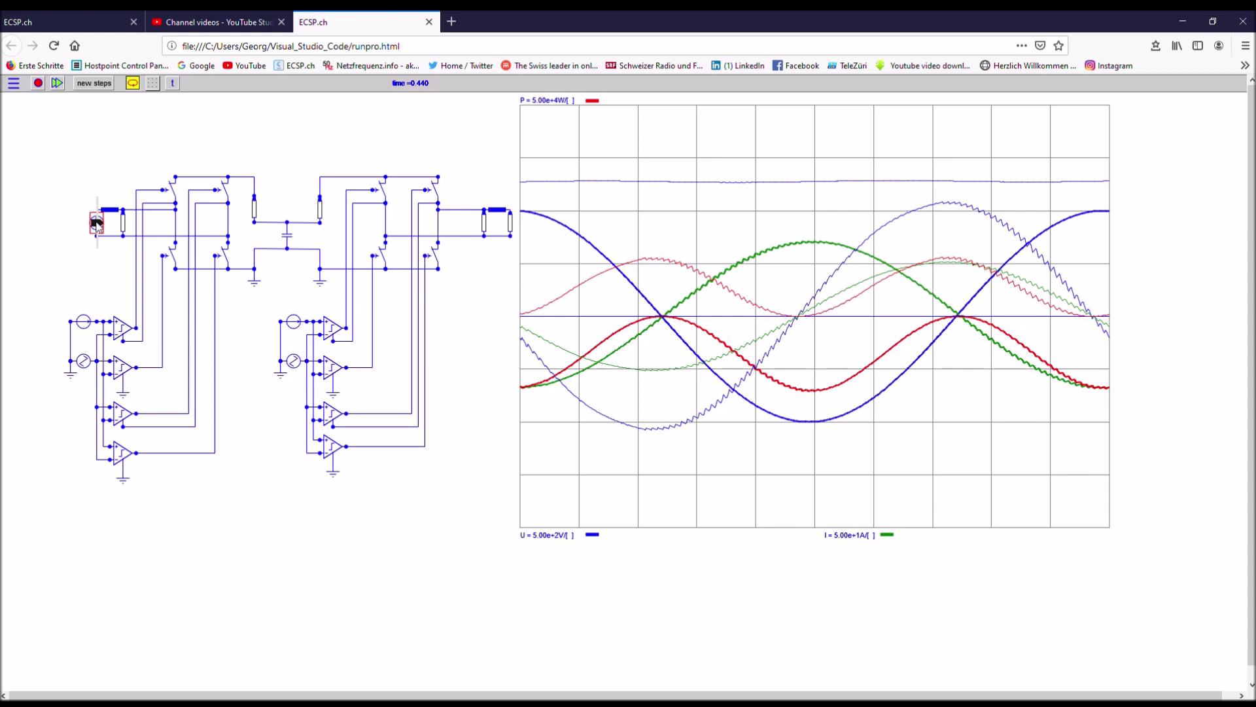
{"action": "left_click", "coordinate": [512, 224]}
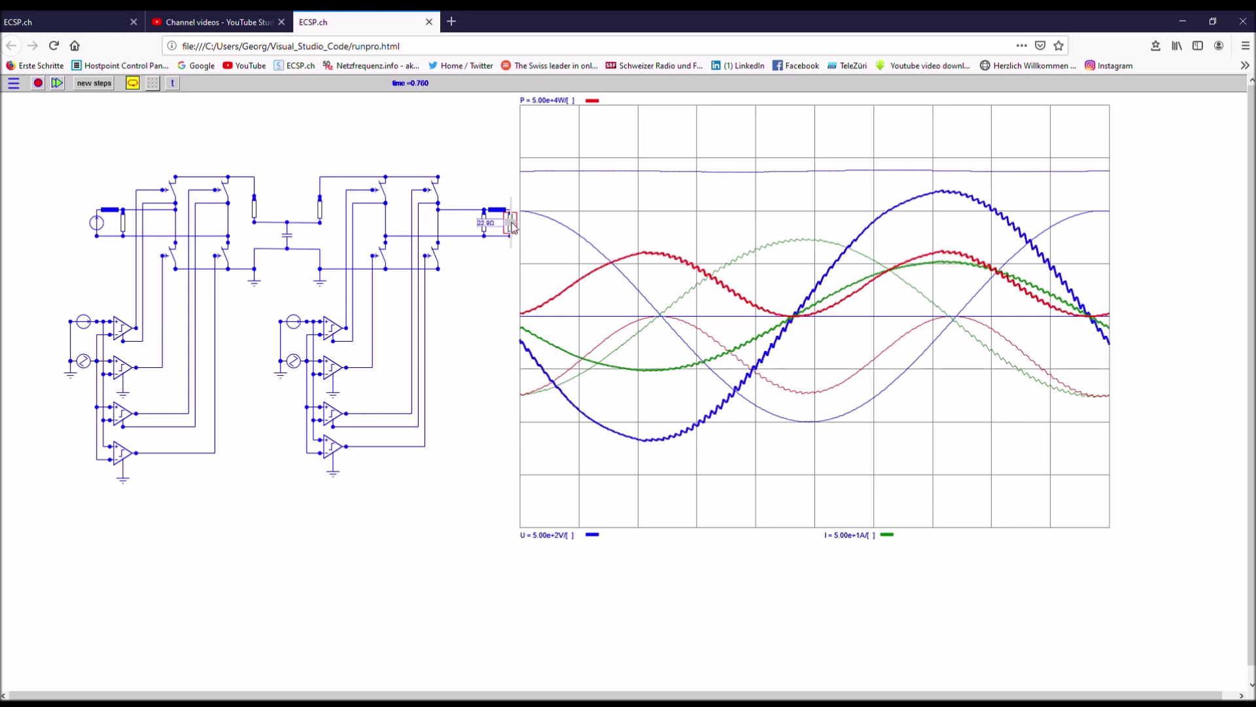
Step: Lower the load resistor's value in stages to about 12 ohms
{"action": "left_click_drag", "start_coordinate": [512, 224], "coordinate": [511, 226]}
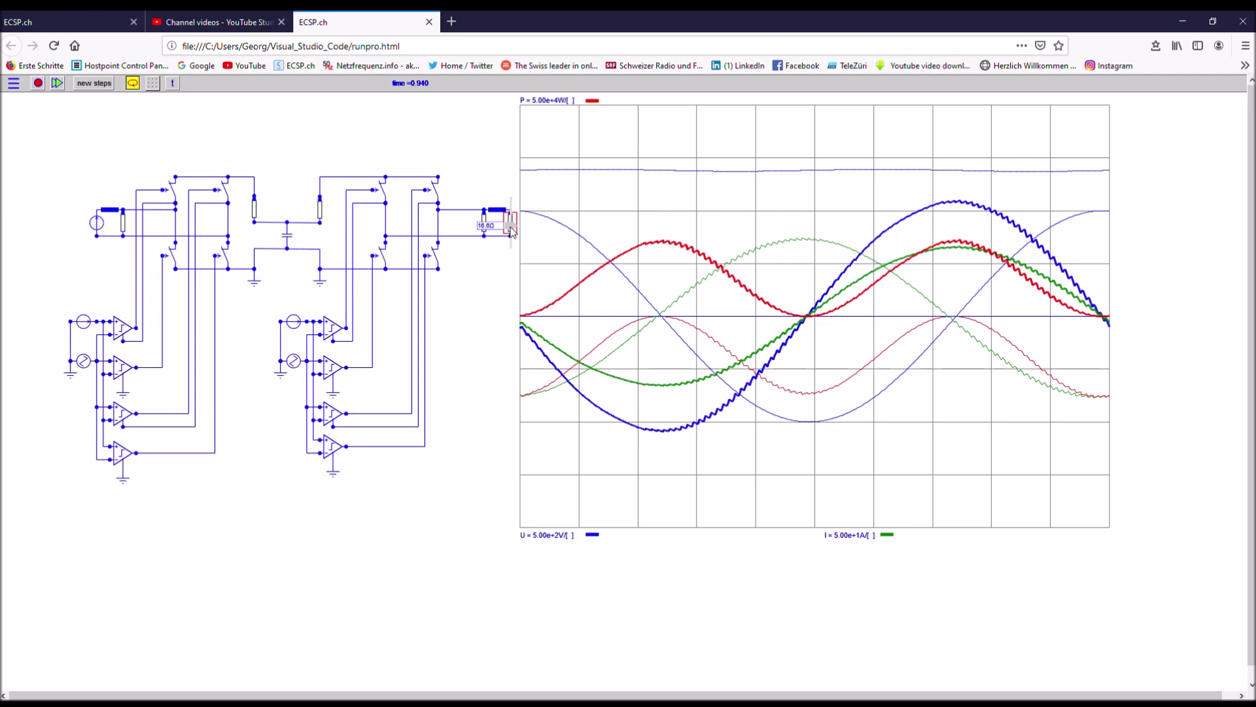
{"action": "left_click_drag", "start_coordinate": [510, 227], "coordinate": [510, 229]}
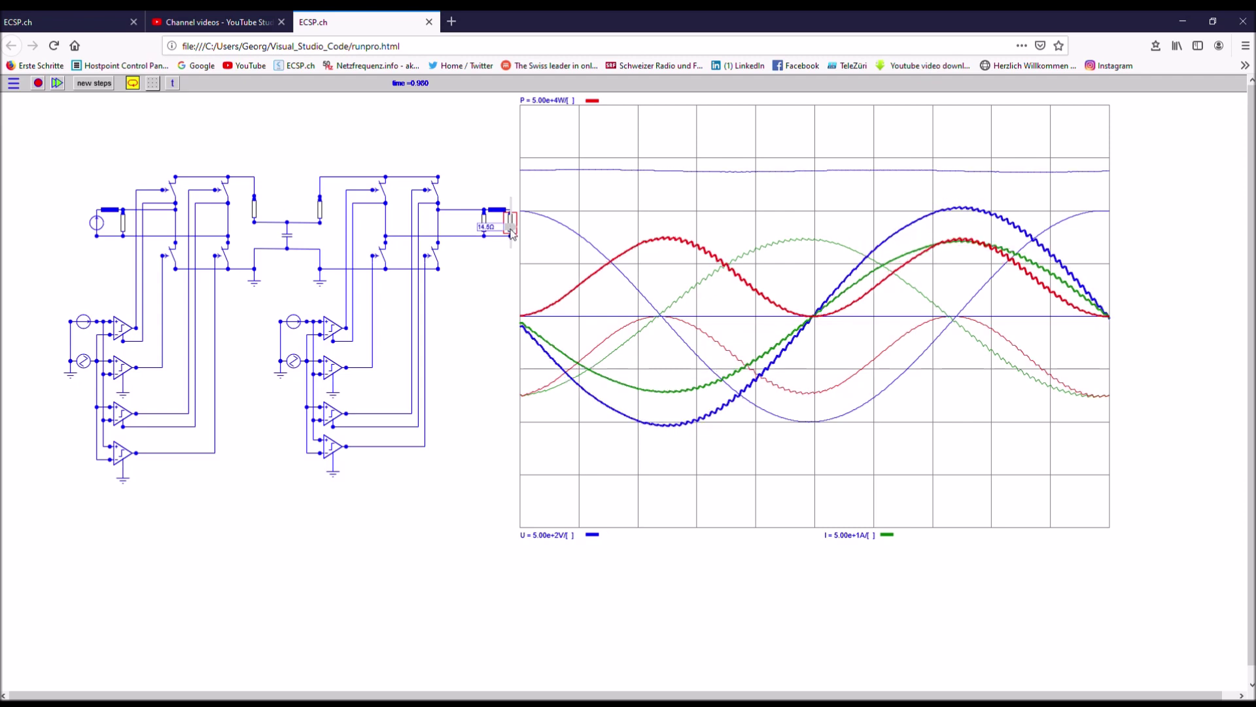
{"action": "scroll", "coordinate": [511, 230], "scroll_direction": "down", "scroll_amount": 6}
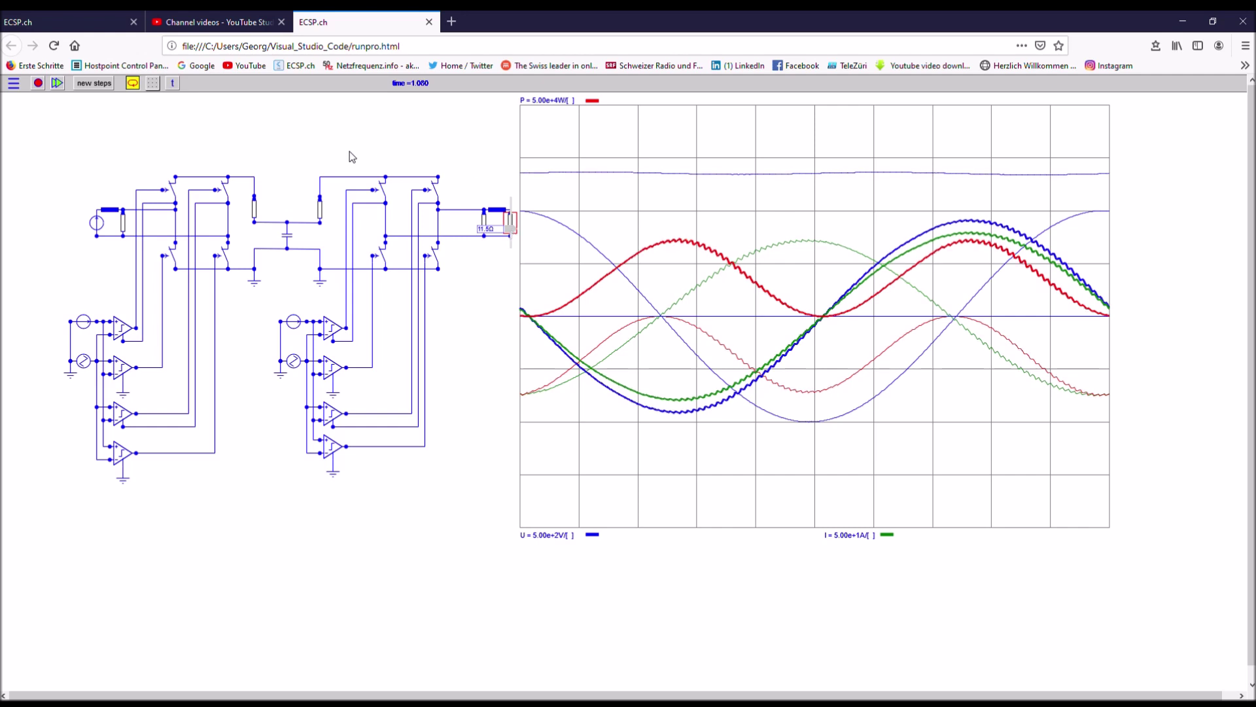
Step: Reduce the load resistance further and examine the load's voltage, current and power waveforms
{"action": "left_click", "coordinate": [524, 230]}
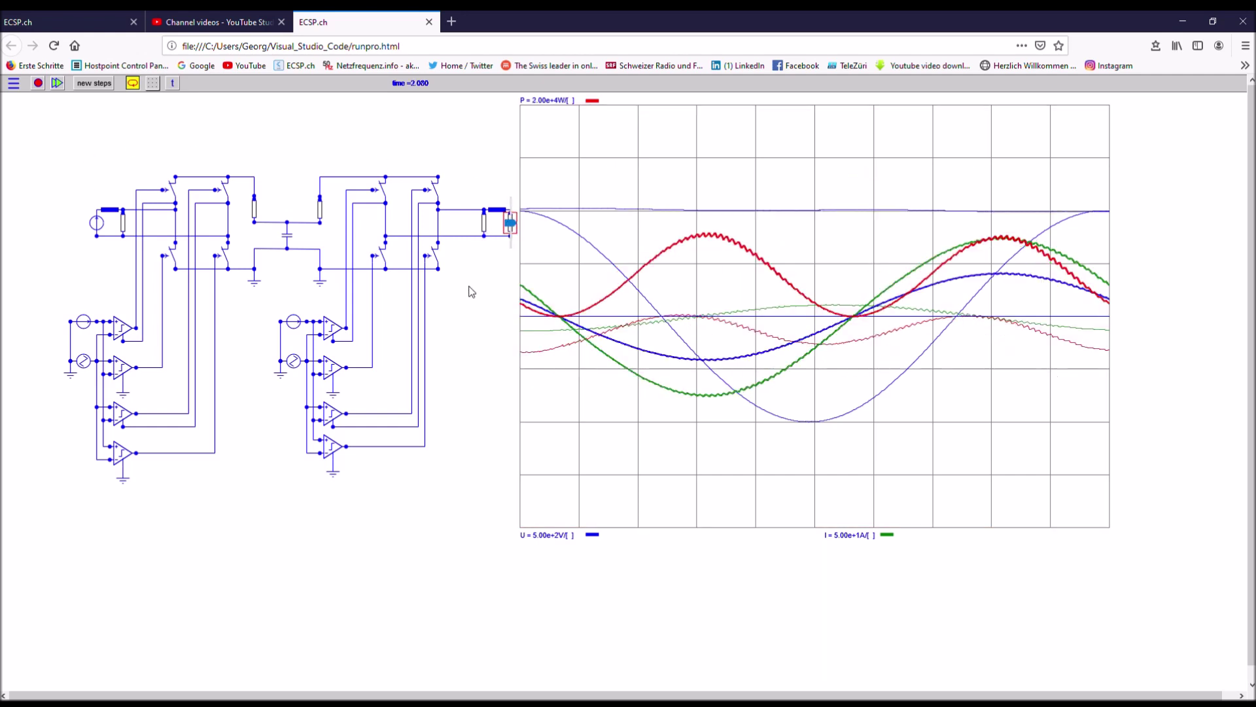
{"action": "left_click", "coordinate": [508, 221]}
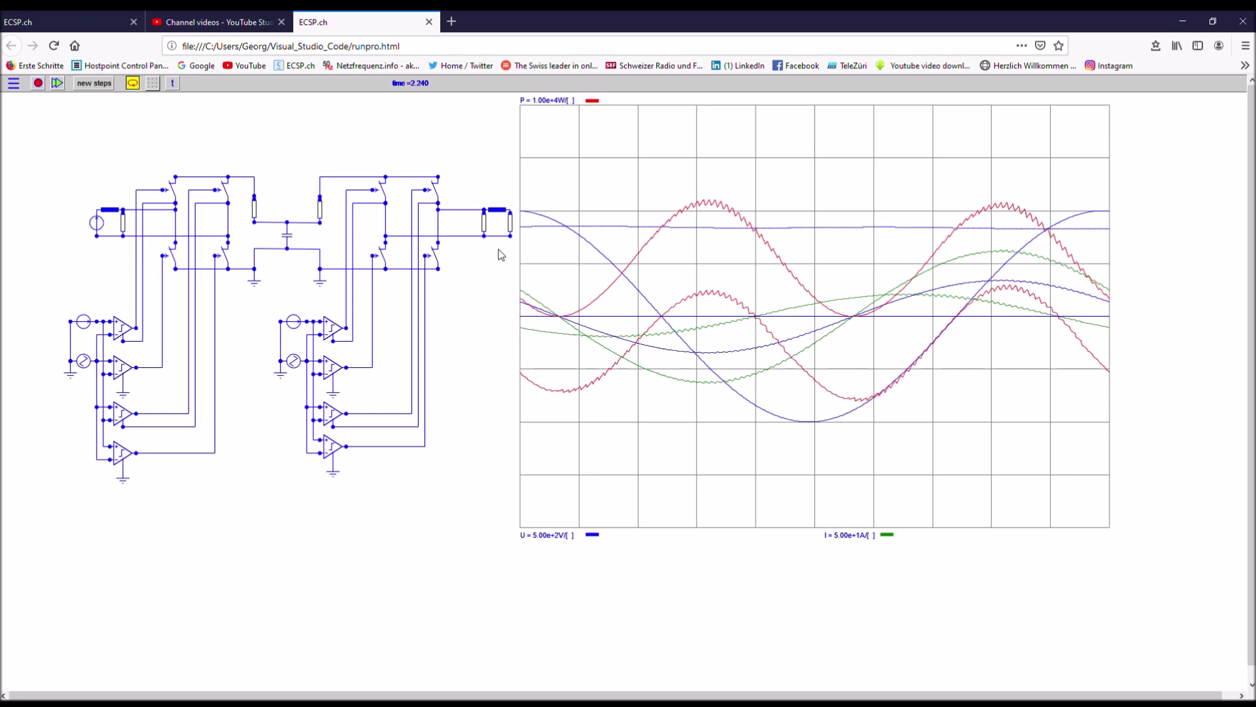
{"action": "left_click", "coordinate": [511, 223]}
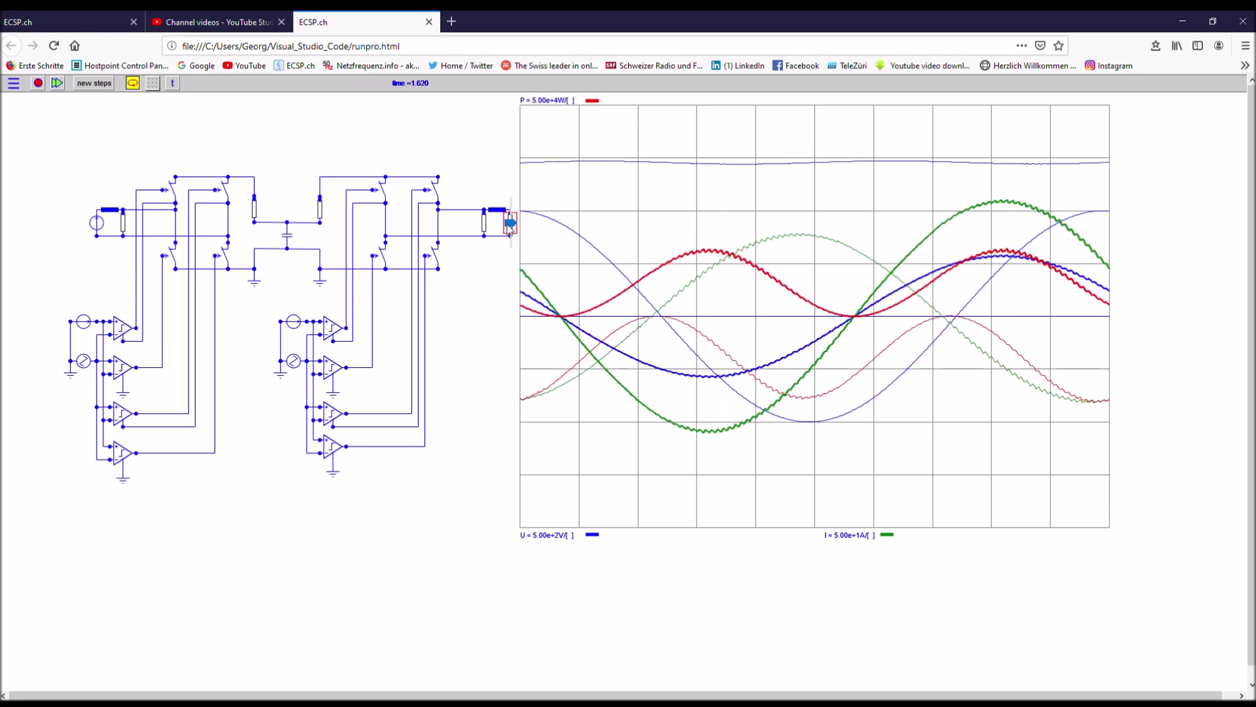
{"action": "left_click", "coordinate": [508, 225]}
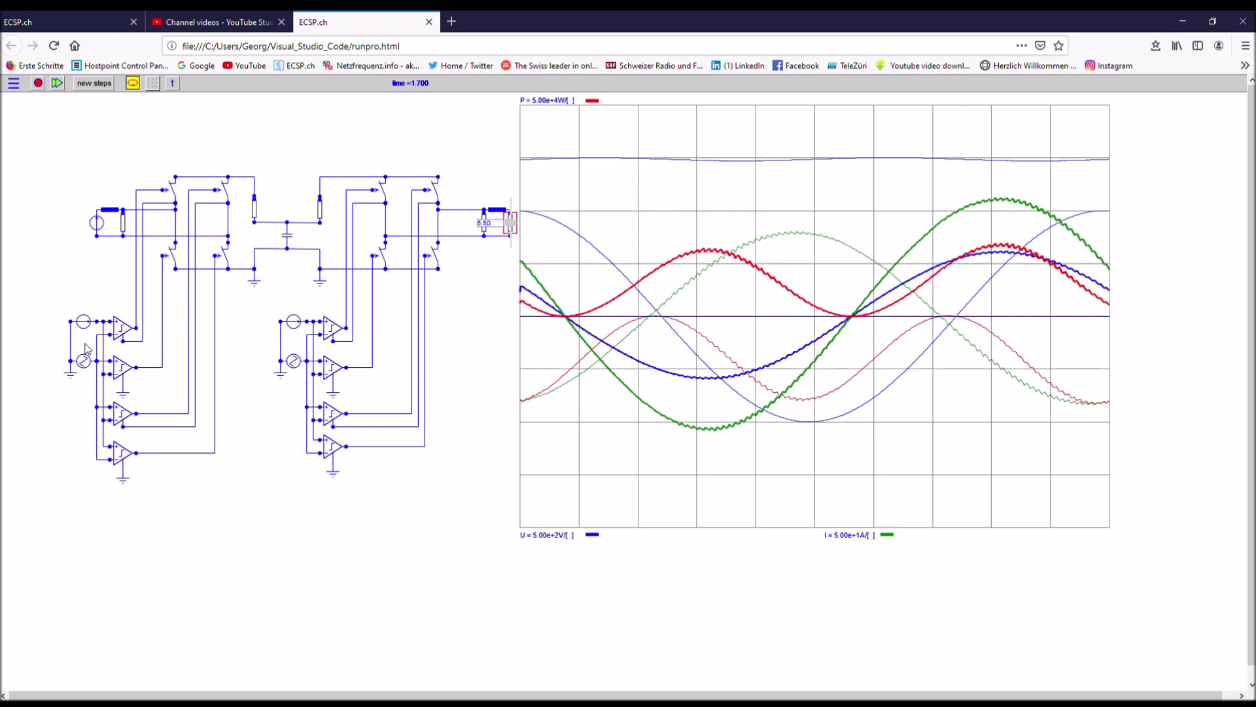
Step: Shift the first converter's sine reference phase to -3.6 deg and check the DC-link capacitor's voltage trace
{"action": "left_click", "coordinate": [83, 322]}
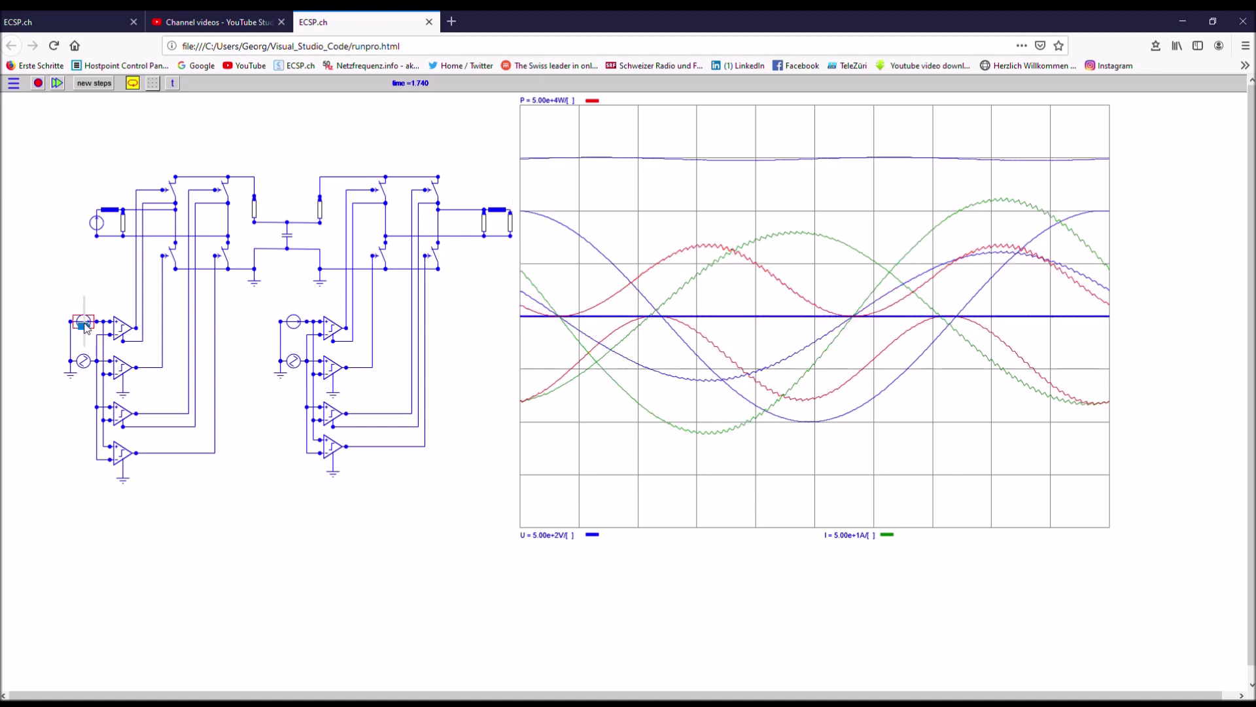
{"action": "left_click_drag", "start_coordinate": [84, 325], "coordinate": [85, 323]}
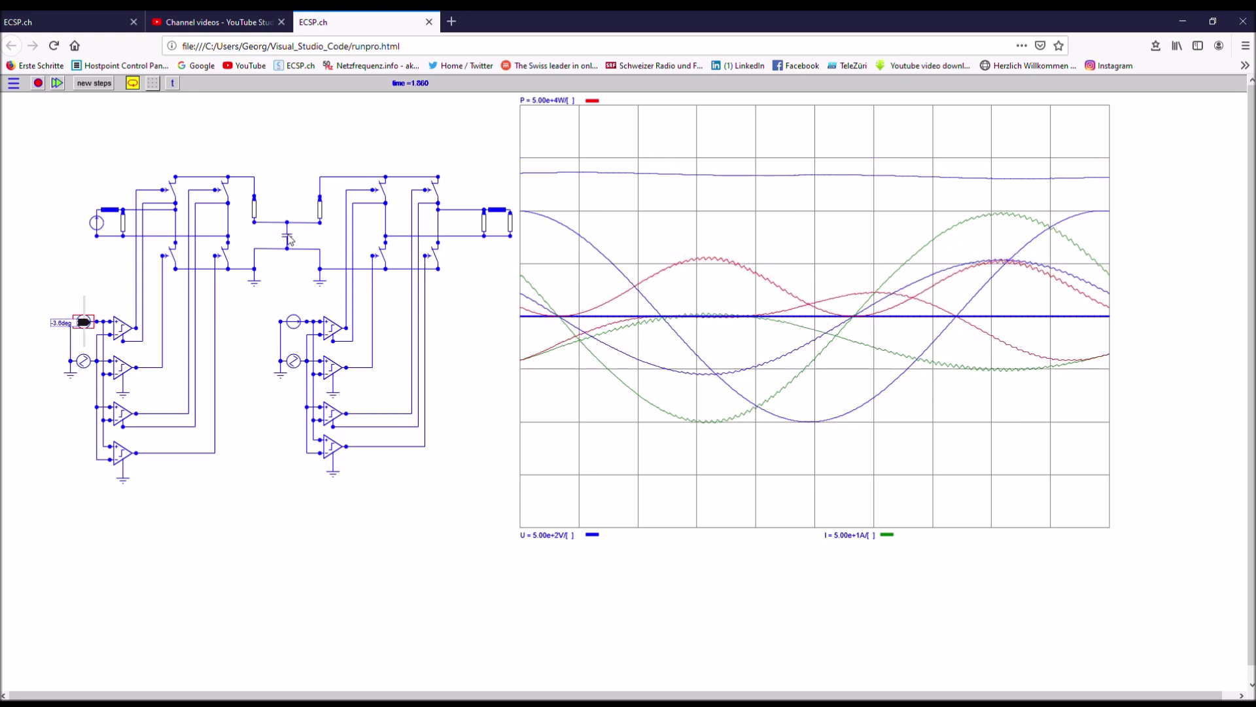
{"action": "mouse_move", "coordinate": [289, 239]}
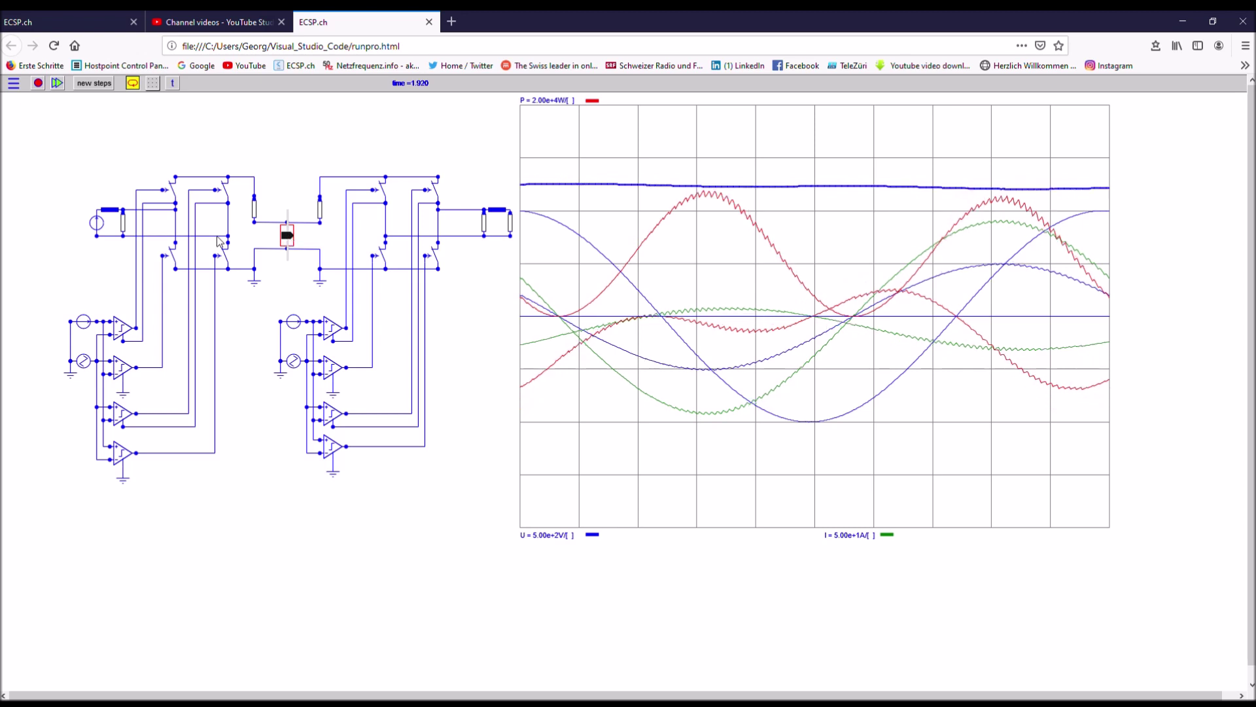